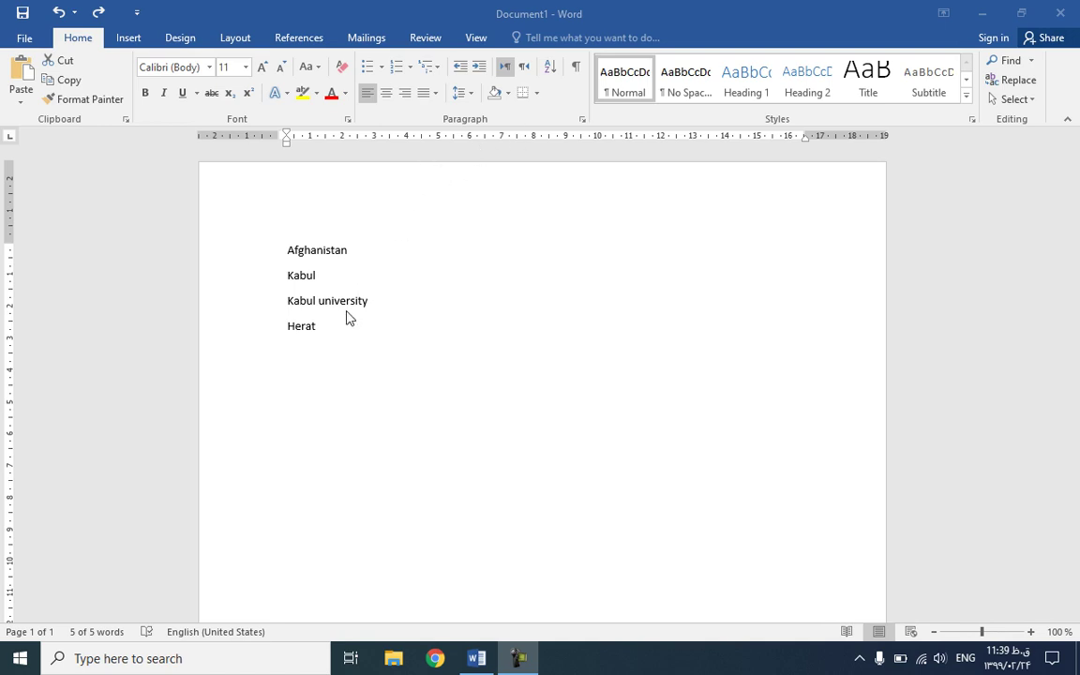
# Select the Afghanistan, Kabul, Kabul university and Herat lines with Ctrl+A
pyautogui.click(322, 334)
pyautogui.hotkey('ctrl', 'a')
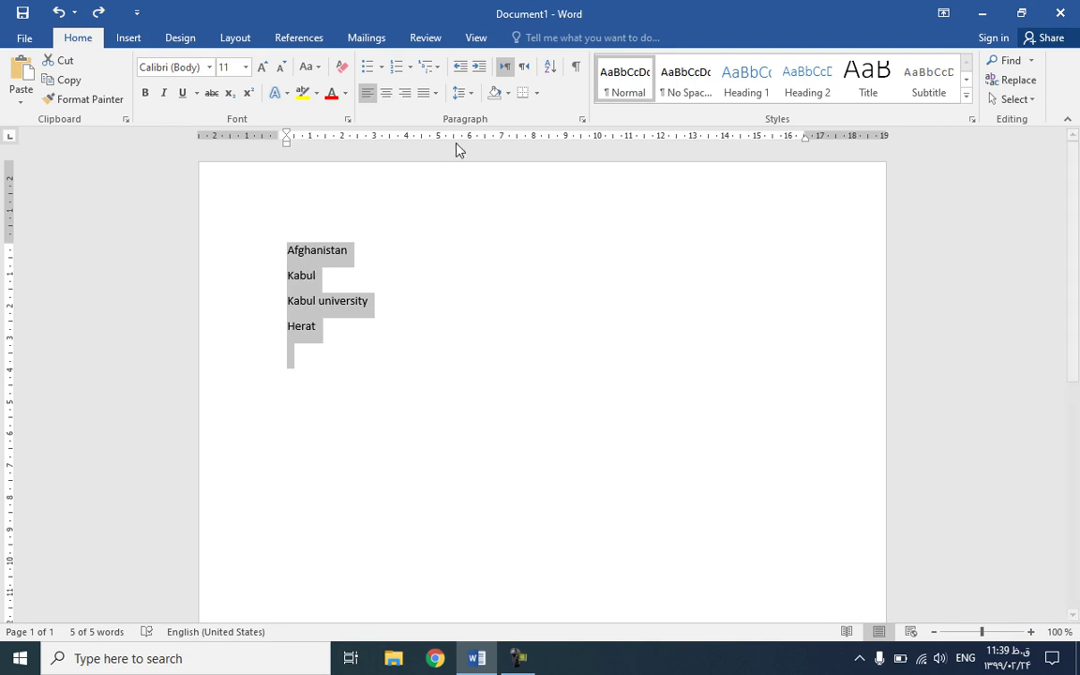
# Apply check-mark bullets from the Bullets gallery to all four lines, then deselect
pyautogui.click(381, 67)
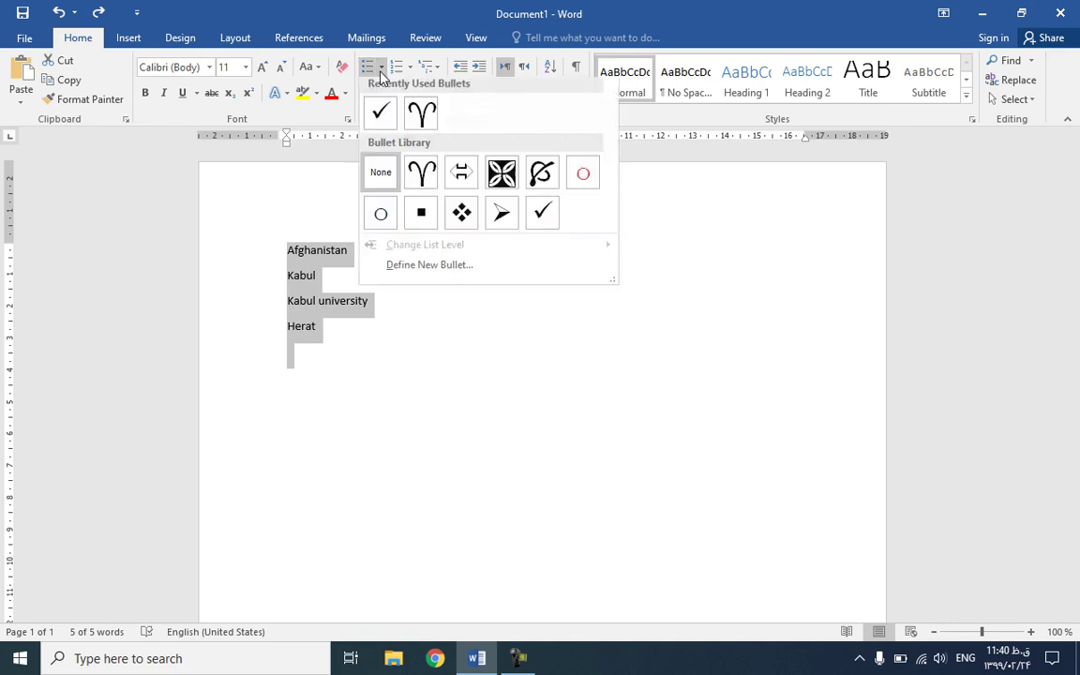
pyautogui.click(382, 118)
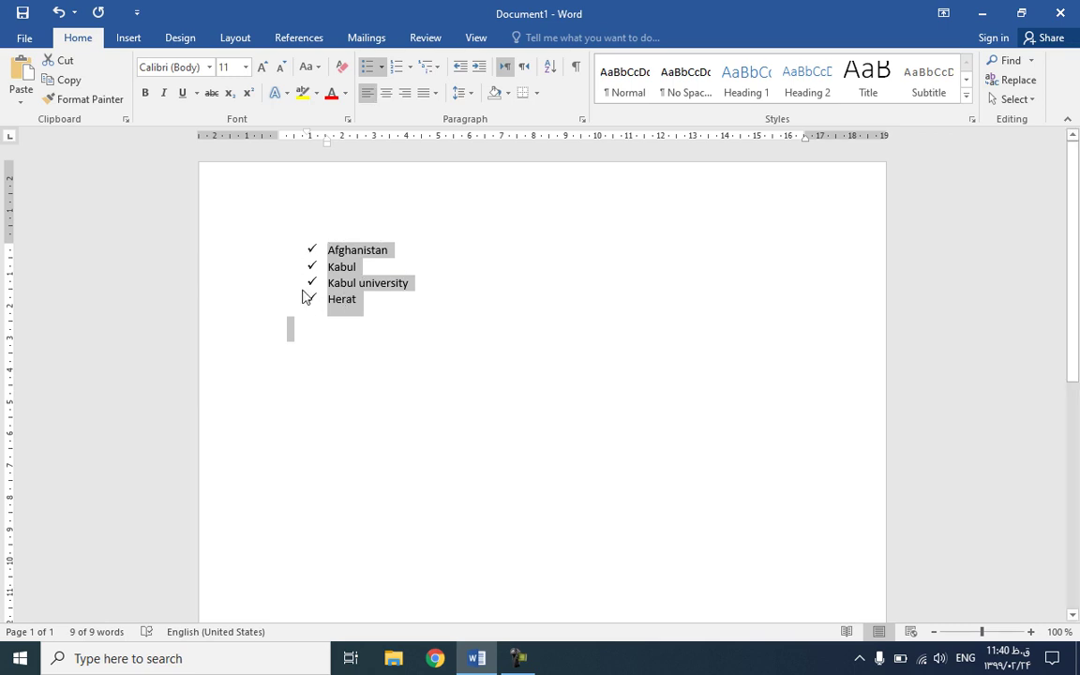
pyautogui.click(341, 299)
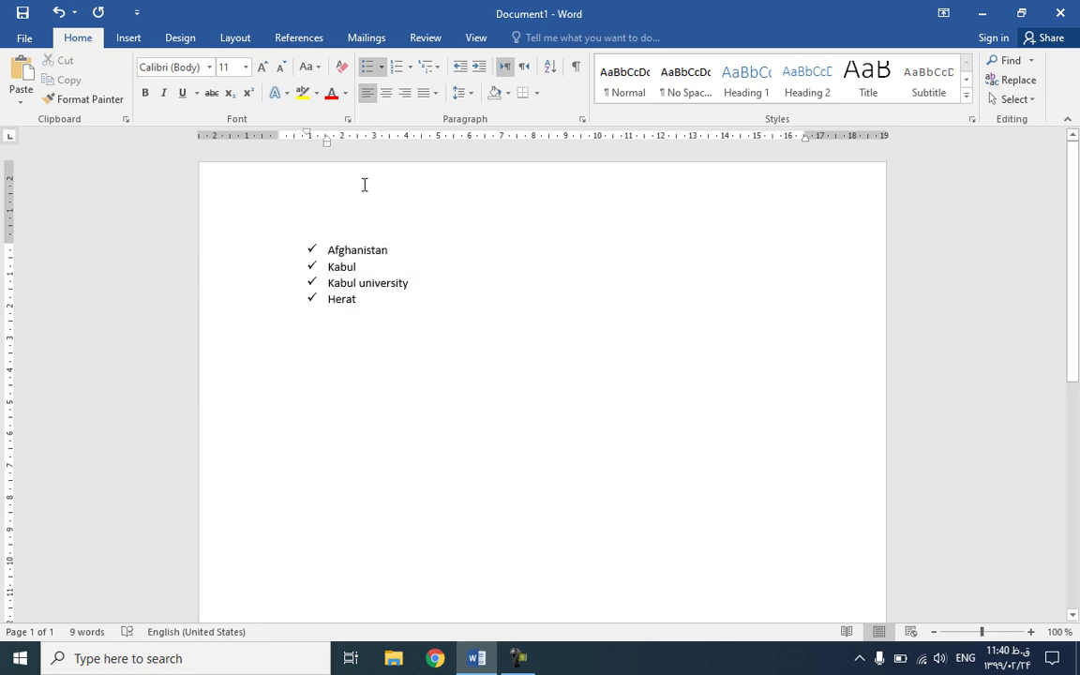
# Demote Kabul to list Level 2 under Afghanistan, giving it a hollow circle bullet
pyautogui.click(380, 67)
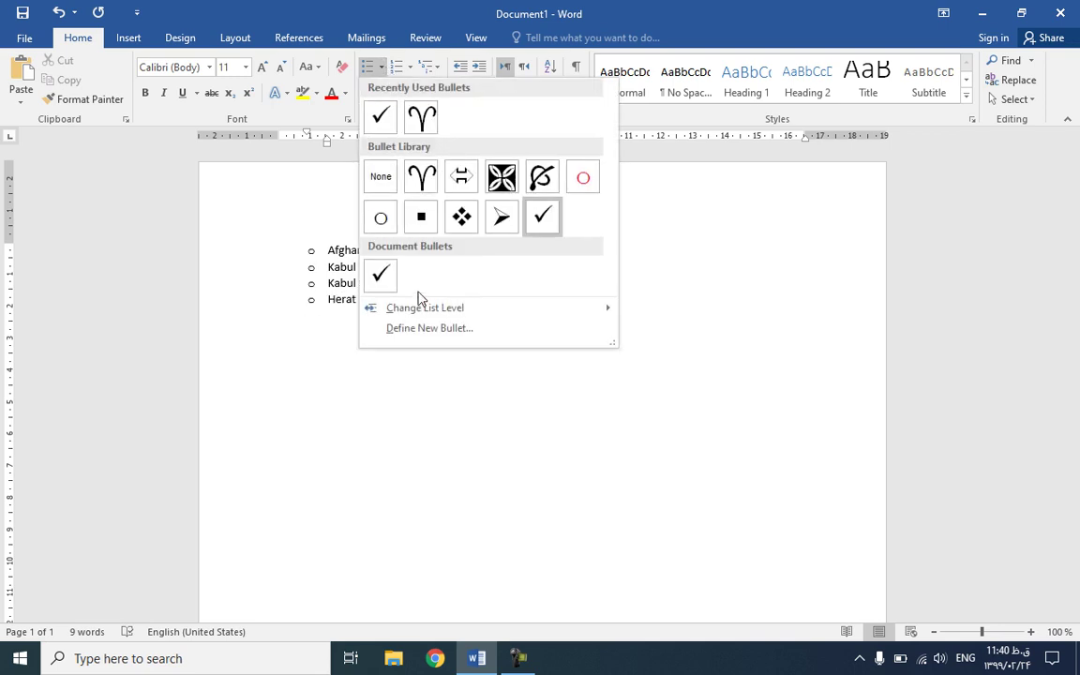
pyautogui.moveTo(422, 308)
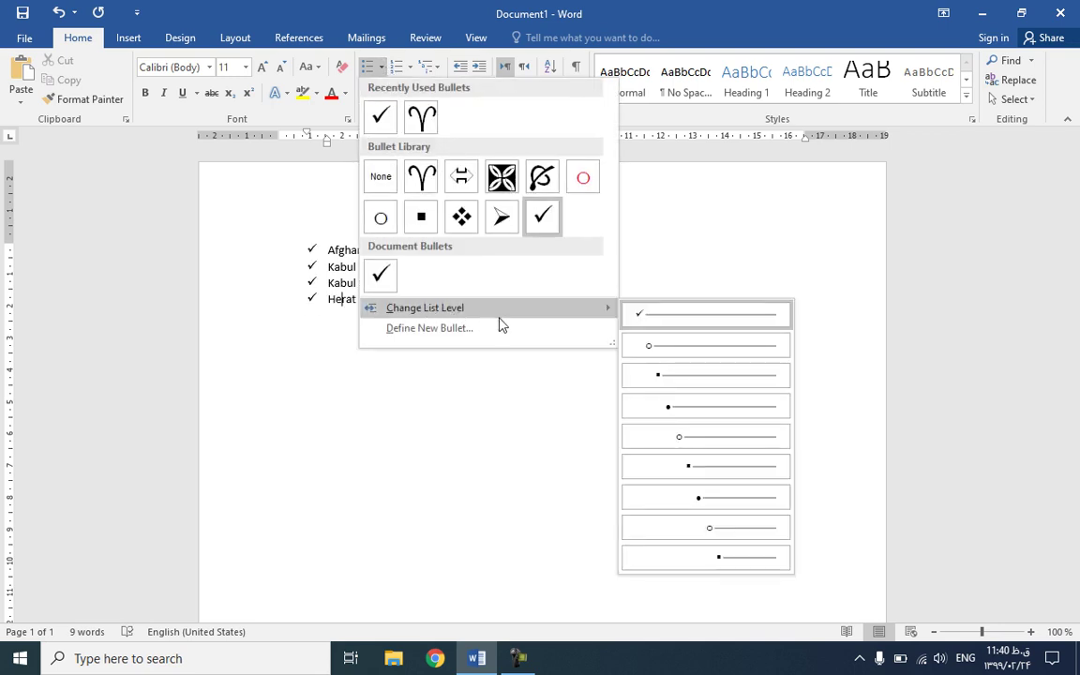
pyautogui.click(344, 272)
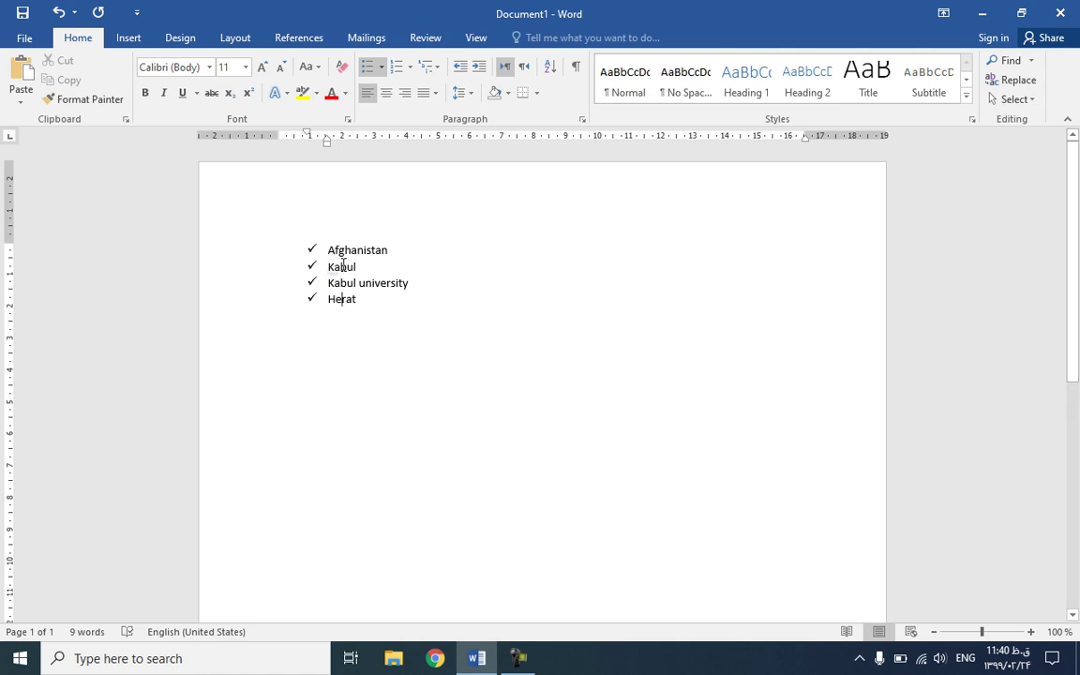
pyautogui.click(343, 255)
pyautogui.click(341, 283)
pyautogui.click(426, 274)
pyautogui.click(381, 67)
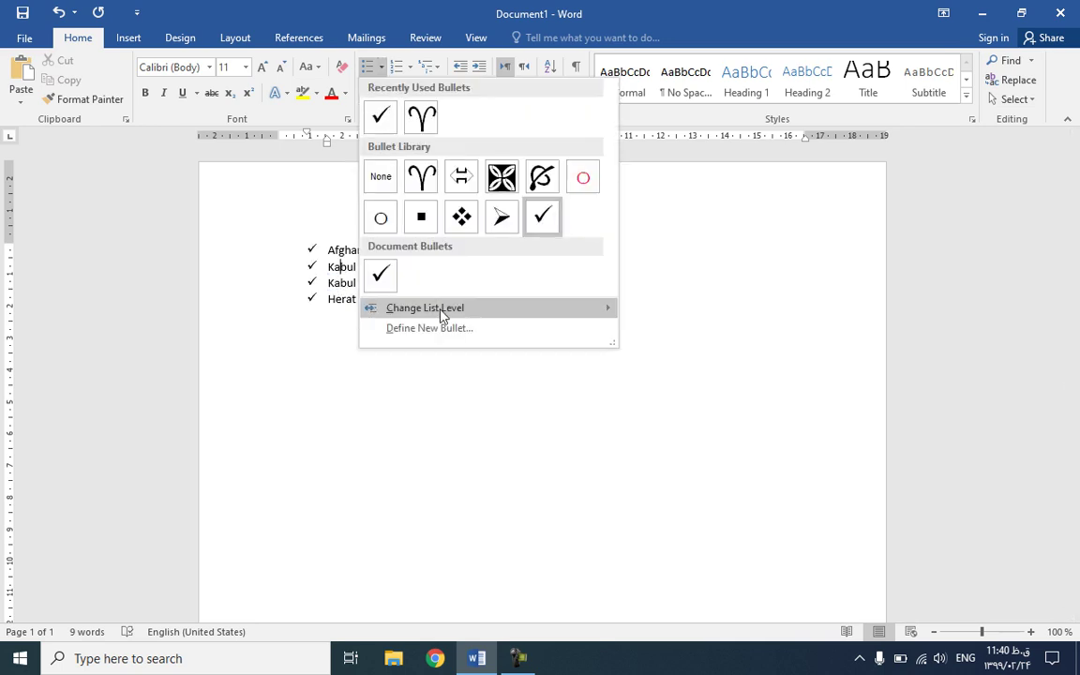
pyautogui.moveTo(591, 309)
pyautogui.click(651, 347)
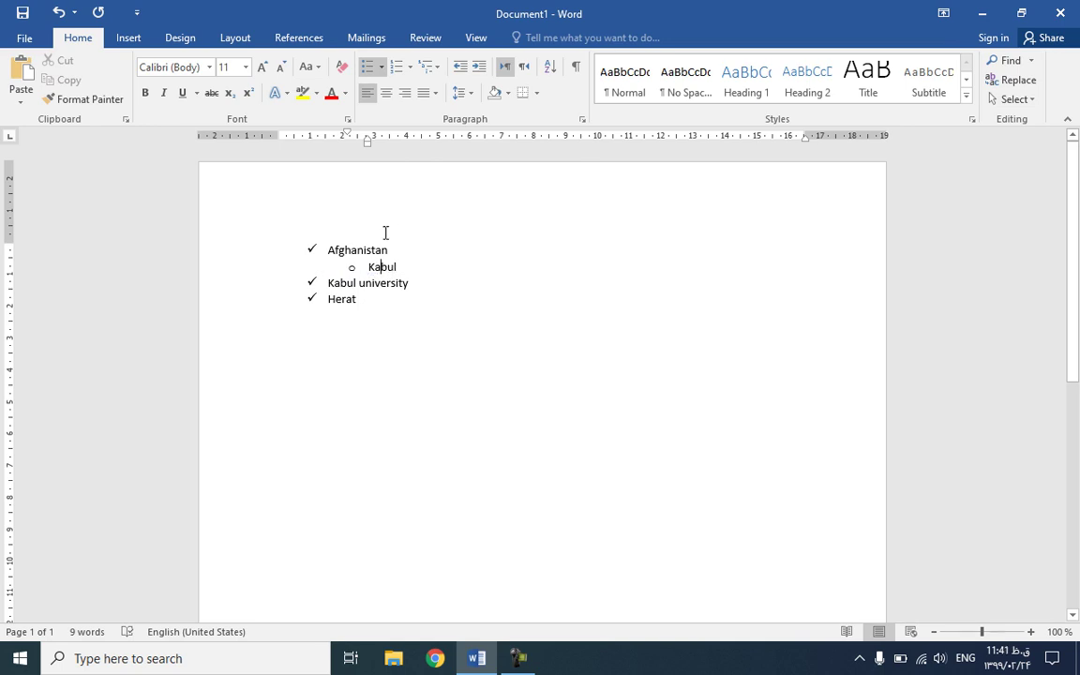
# Indent Kabul university to the third level (square bullet) and Herat to the second level
pyautogui.click(347, 283)
pyautogui.click(380, 67)
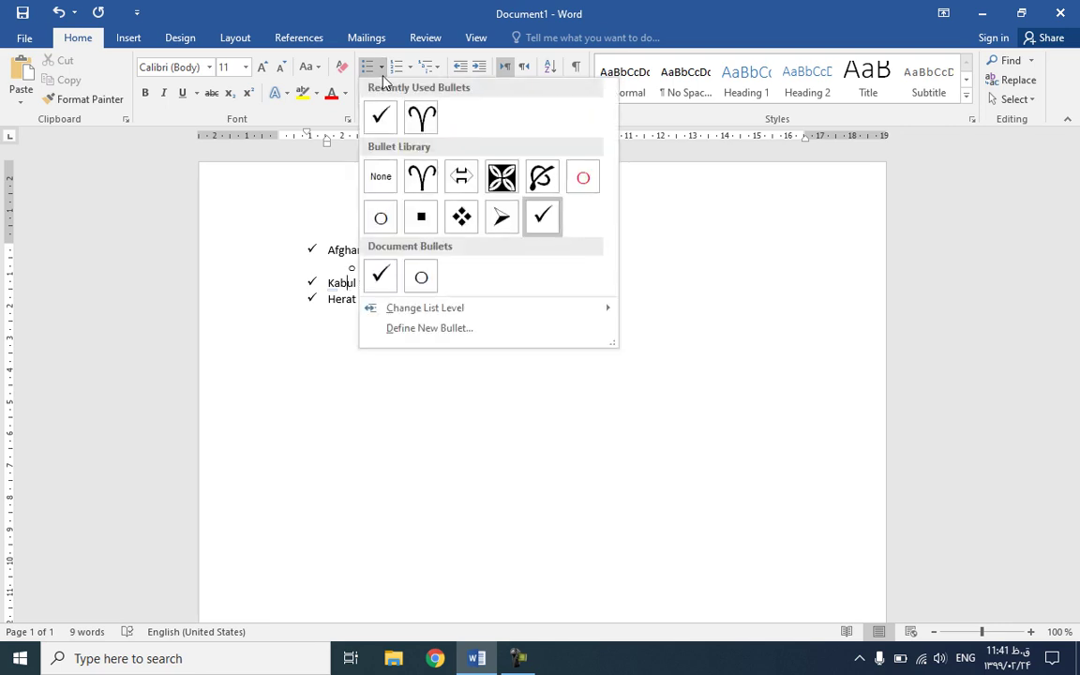
pyautogui.click(345, 281)
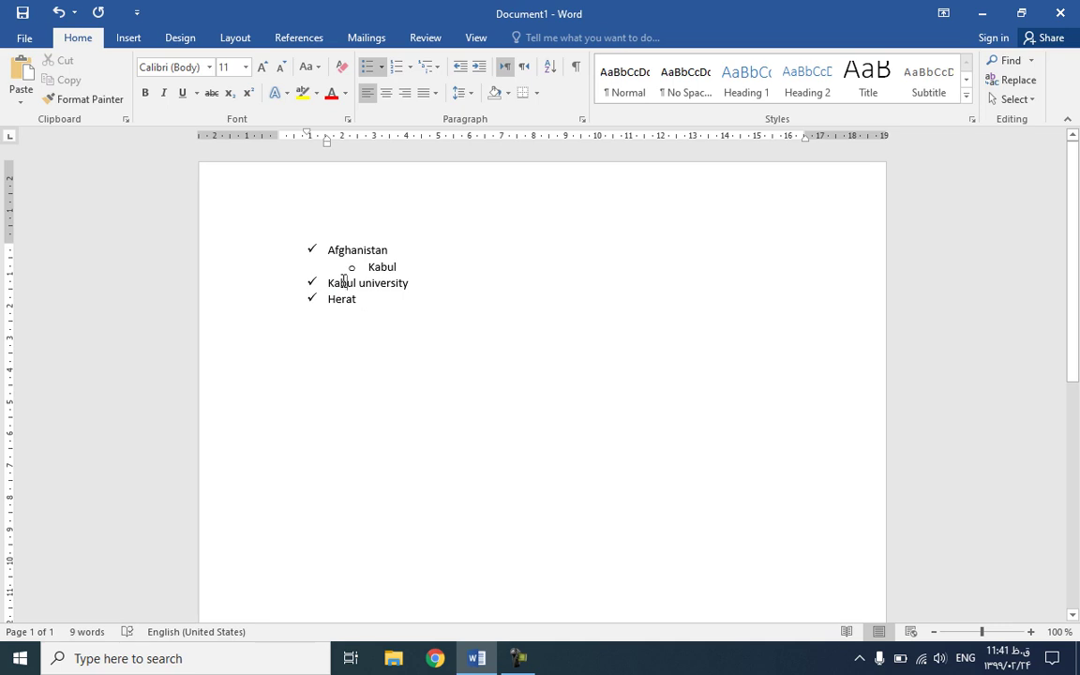
pyautogui.press('Tab')
pyautogui.press('BackSpace')
pyautogui.press('Tab')
pyautogui.press('Tab')
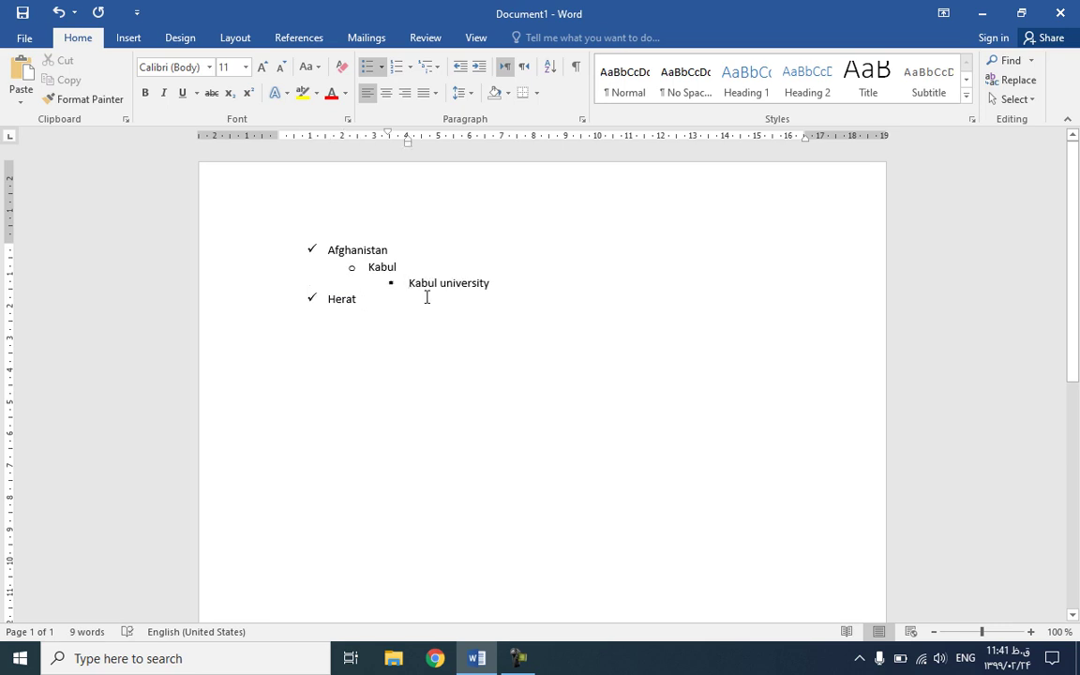
pyautogui.click(344, 300)
pyautogui.click(333, 300)
pyautogui.press('Tab')
pyautogui.click(406, 309)
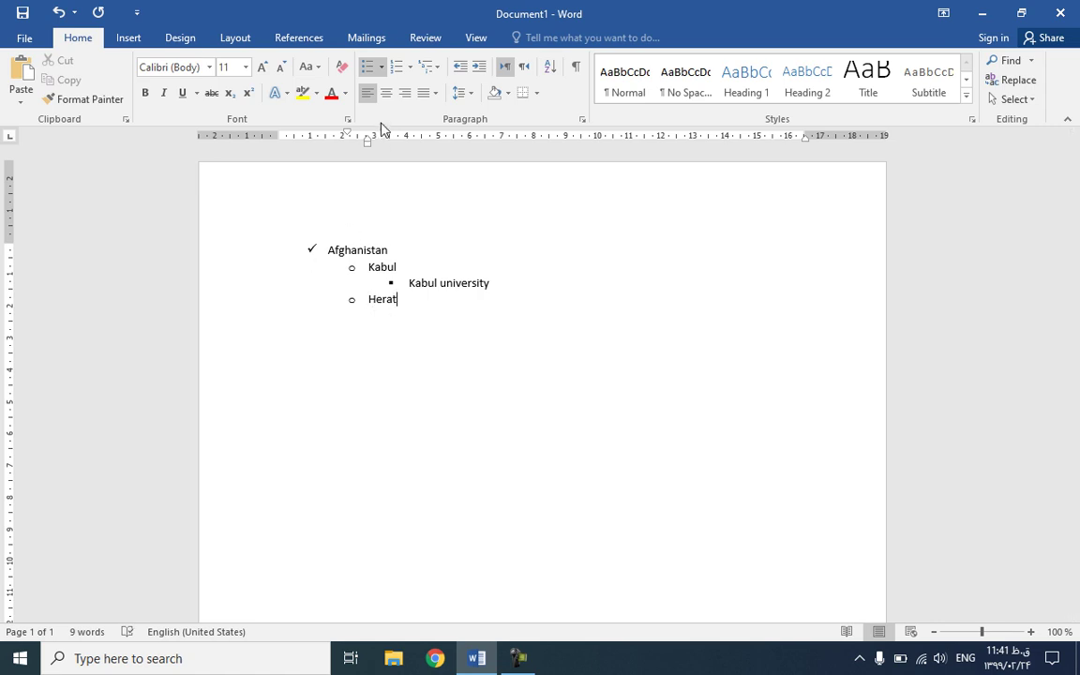
pyautogui.click(383, 68)
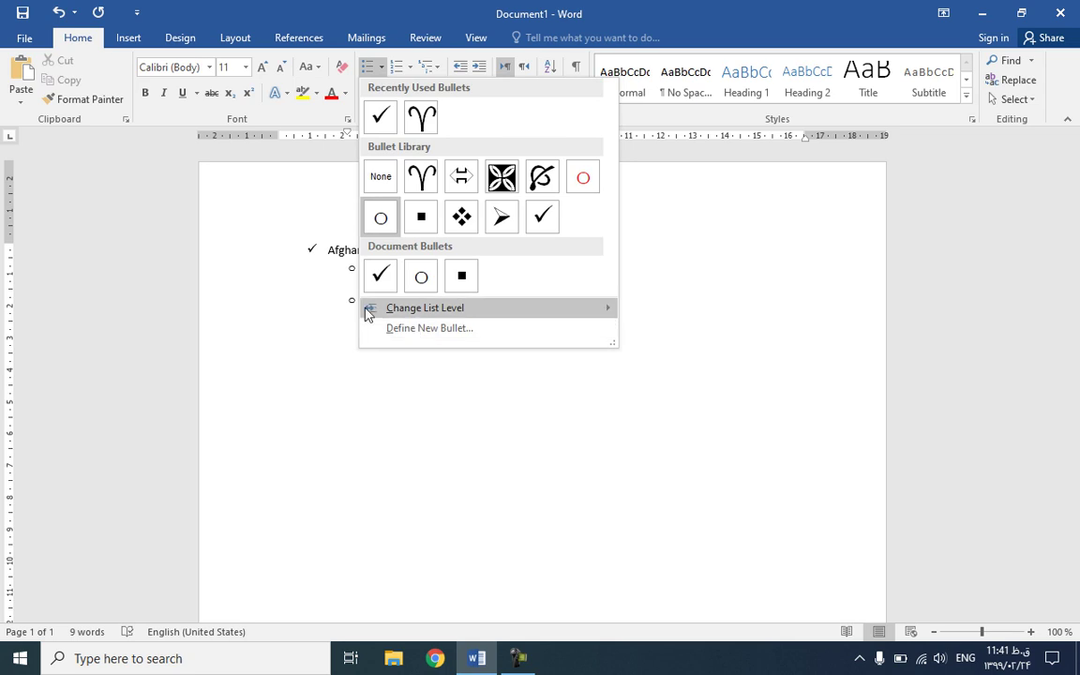
pyautogui.click(352, 279)
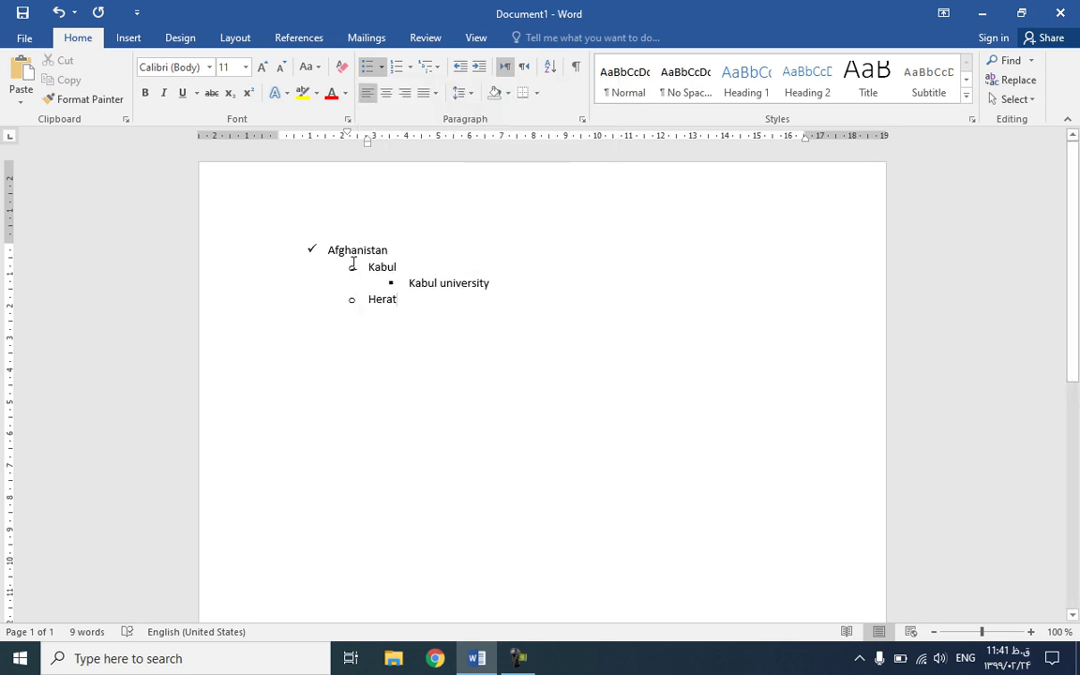
pyautogui.click(382, 68)
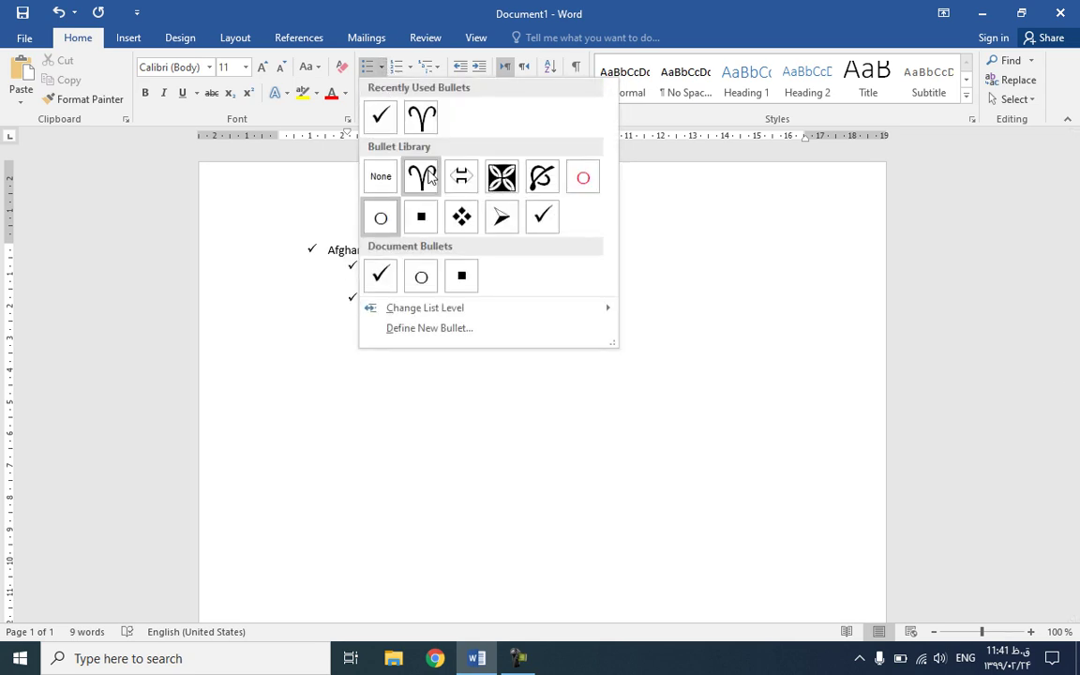
pyautogui.click(343, 249)
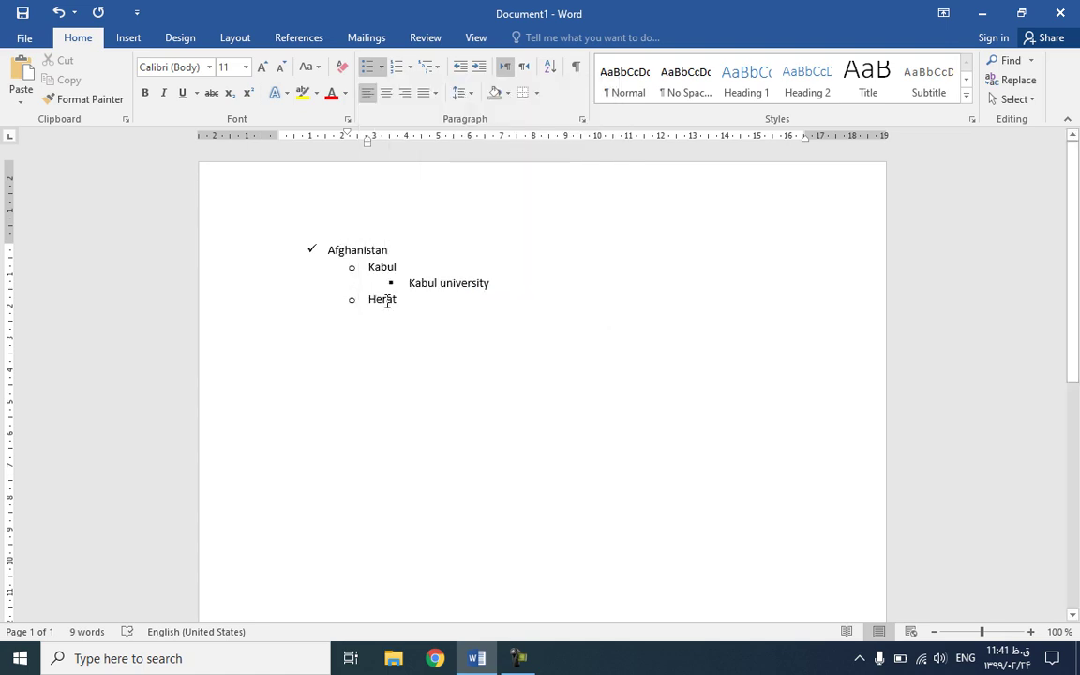
pyautogui.click(387, 302)
pyautogui.click(352, 249)
# Define a new bullet using the Wingdings smiley face symbol for the Afghanistan line
pyautogui.click(380, 67)
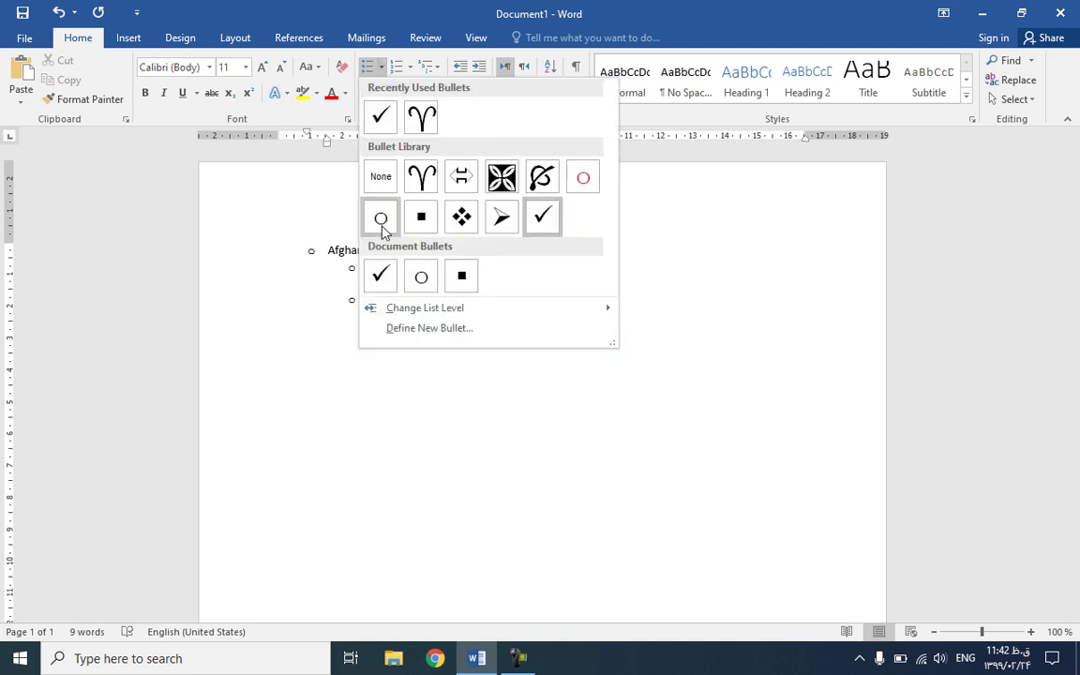
pyautogui.click(403, 330)
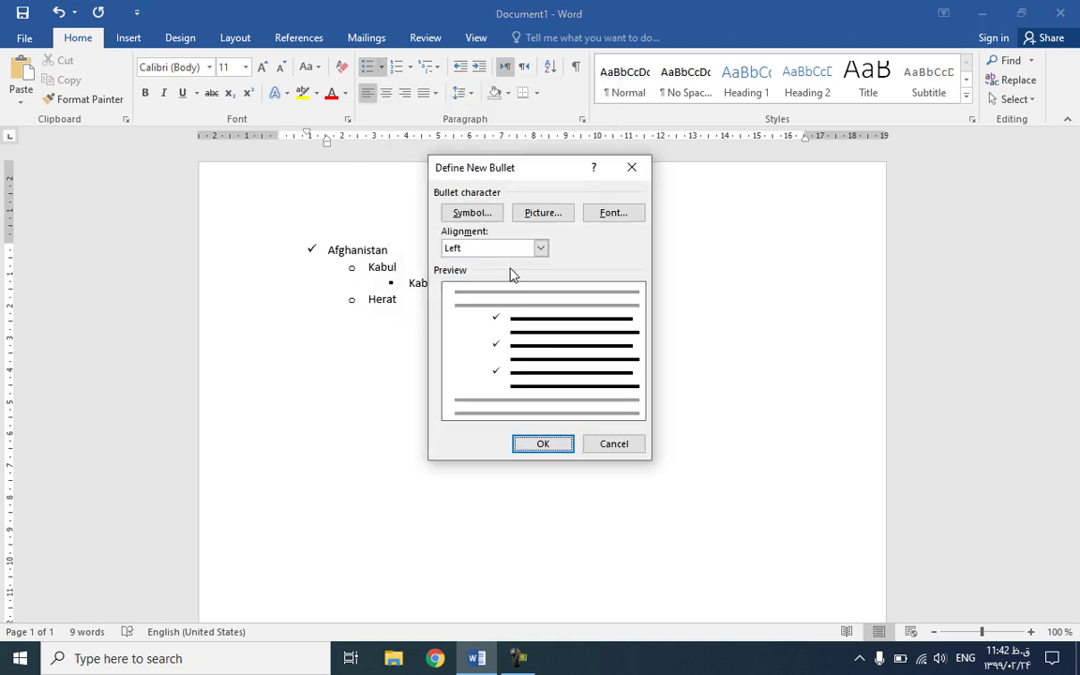
pyautogui.click(473, 216)
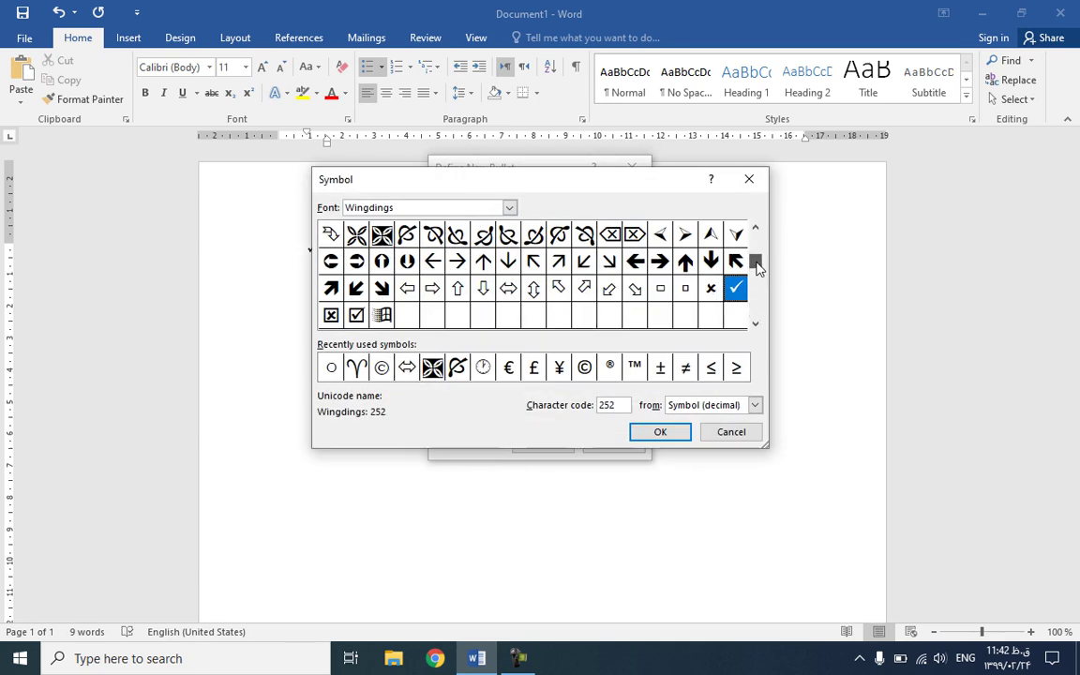
pyautogui.scroll(3, 661, 234)
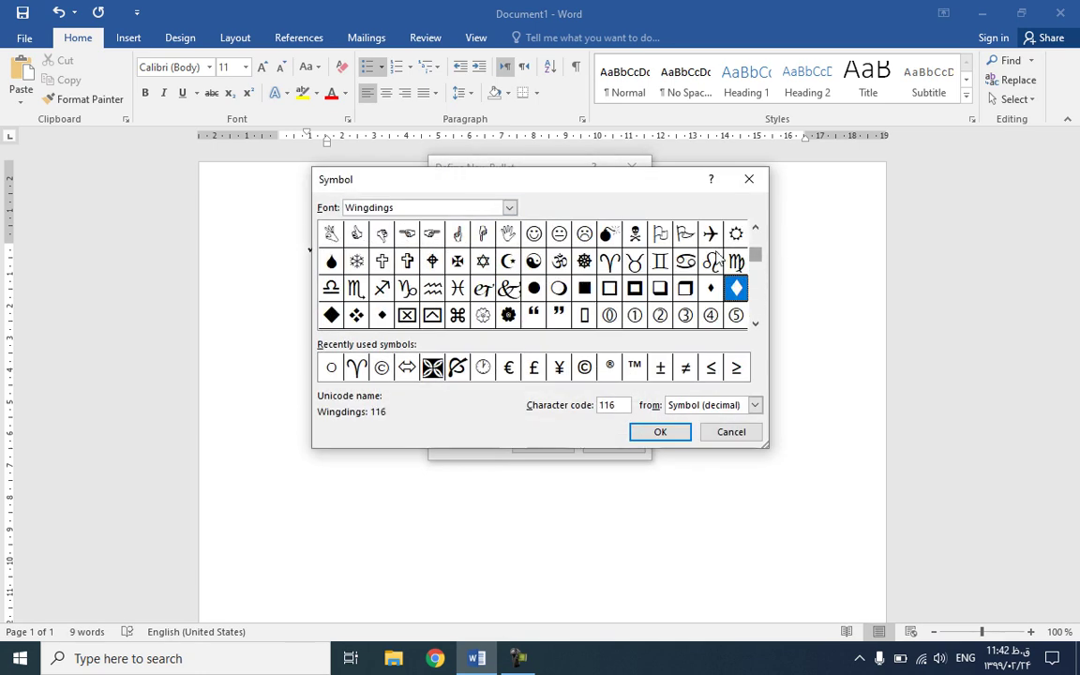
pyautogui.click(536, 240)
pyautogui.click(657, 432)
pyautogui.click(550, 447)
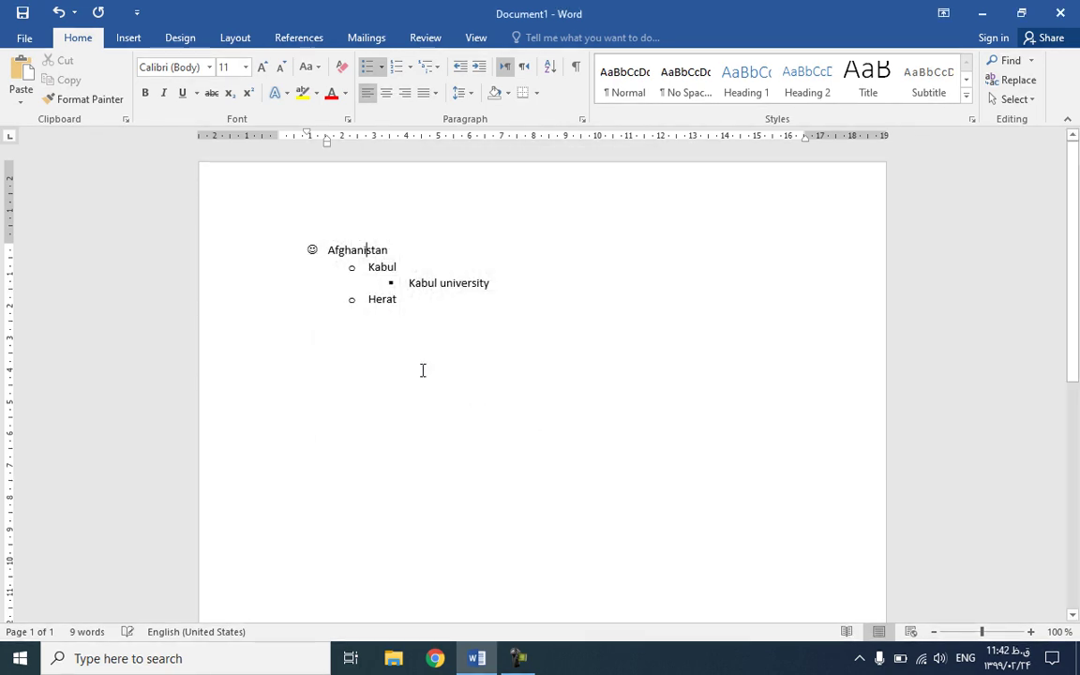
pyautogui.click(312, 250)
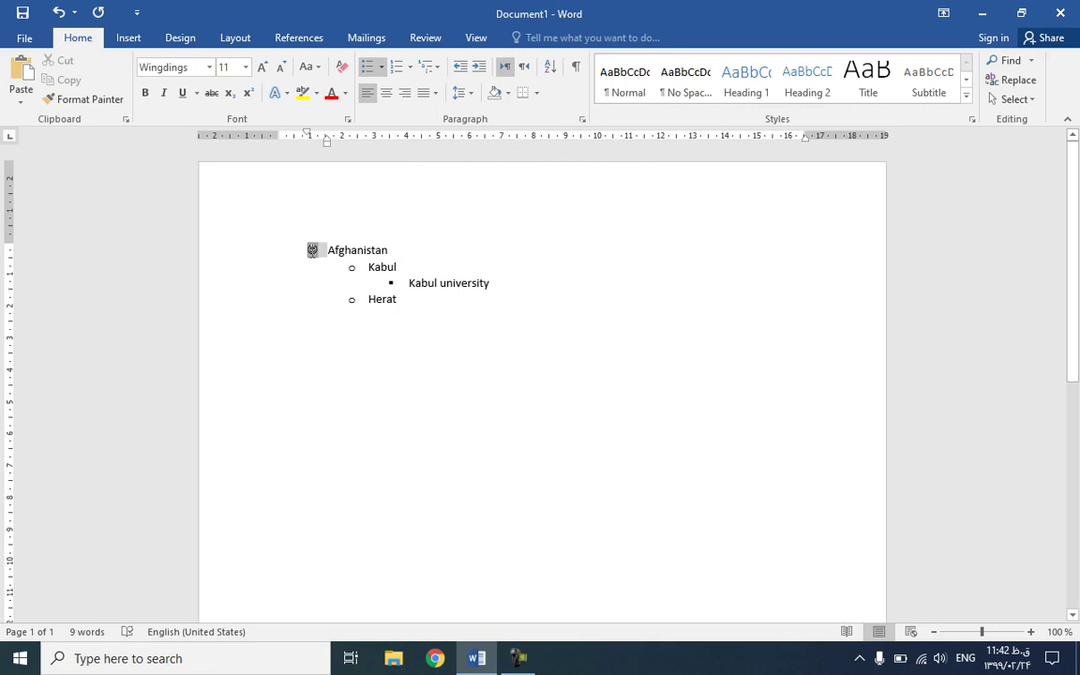
pyautogui.click(356, 250)
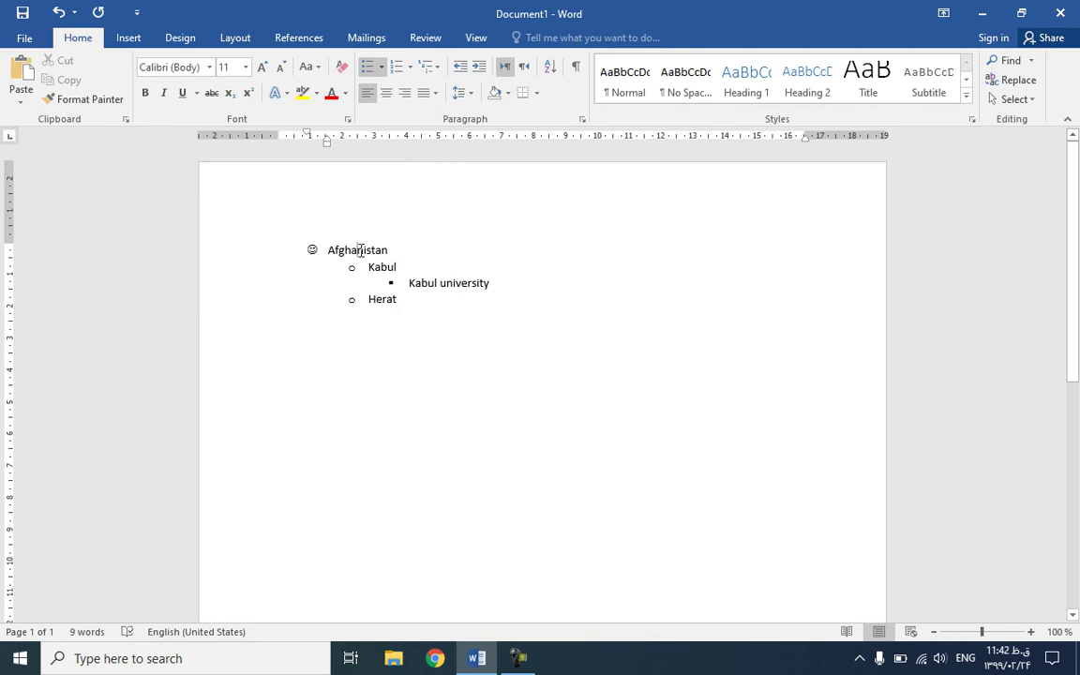
pyautogui.click(382, 70)
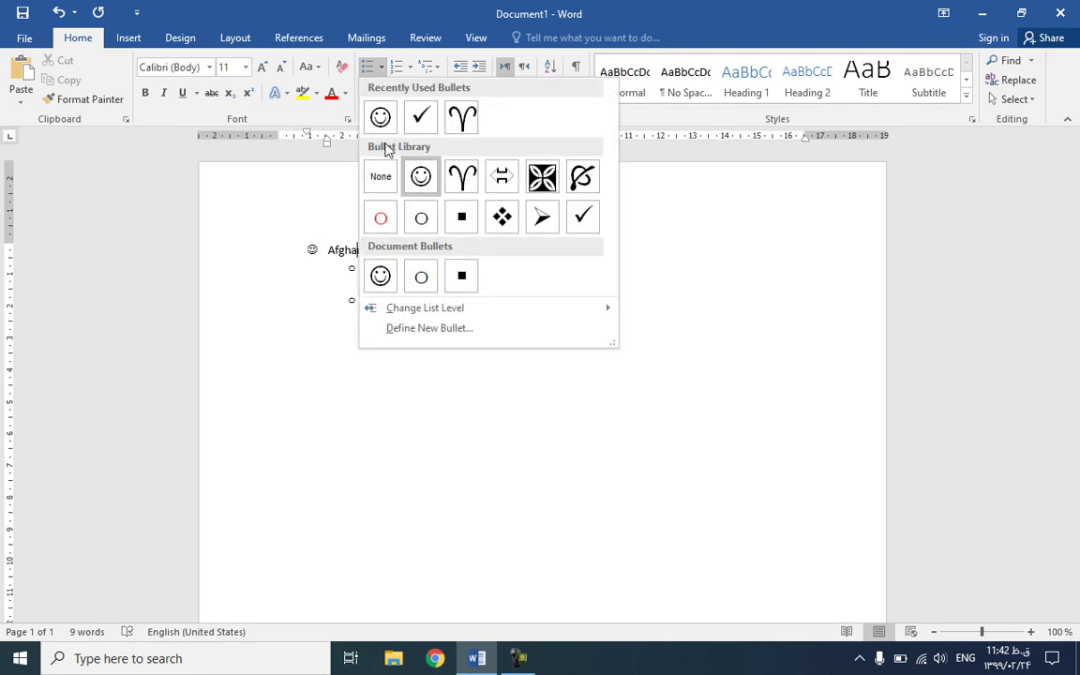
pyautogui.click(418, 330)
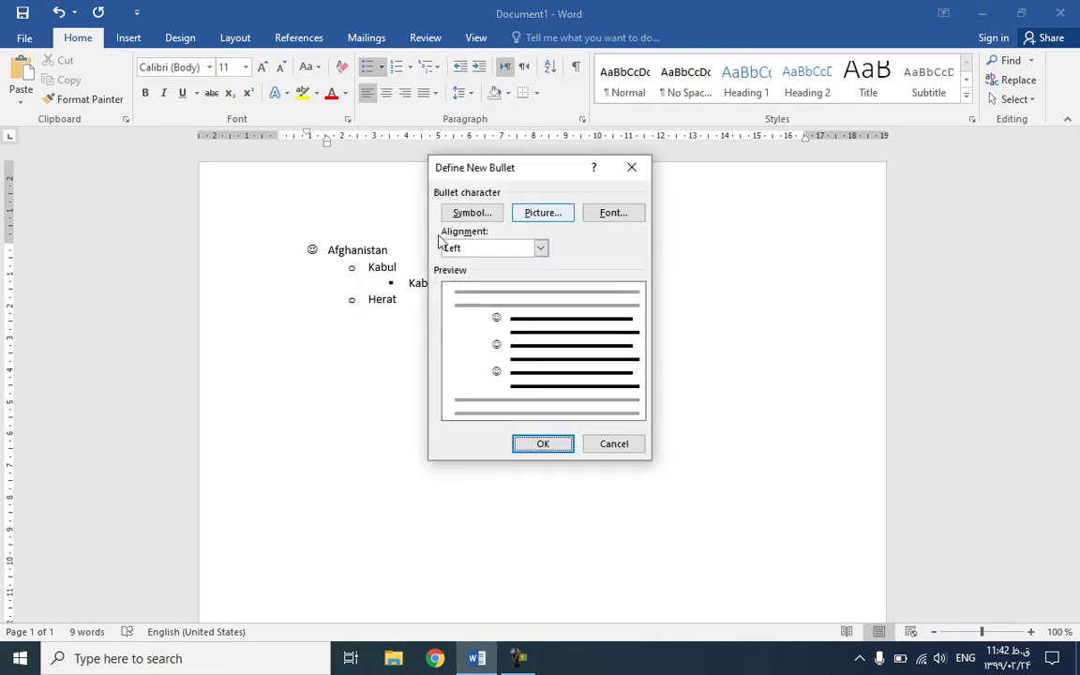
pyautogui.click(549, 216)
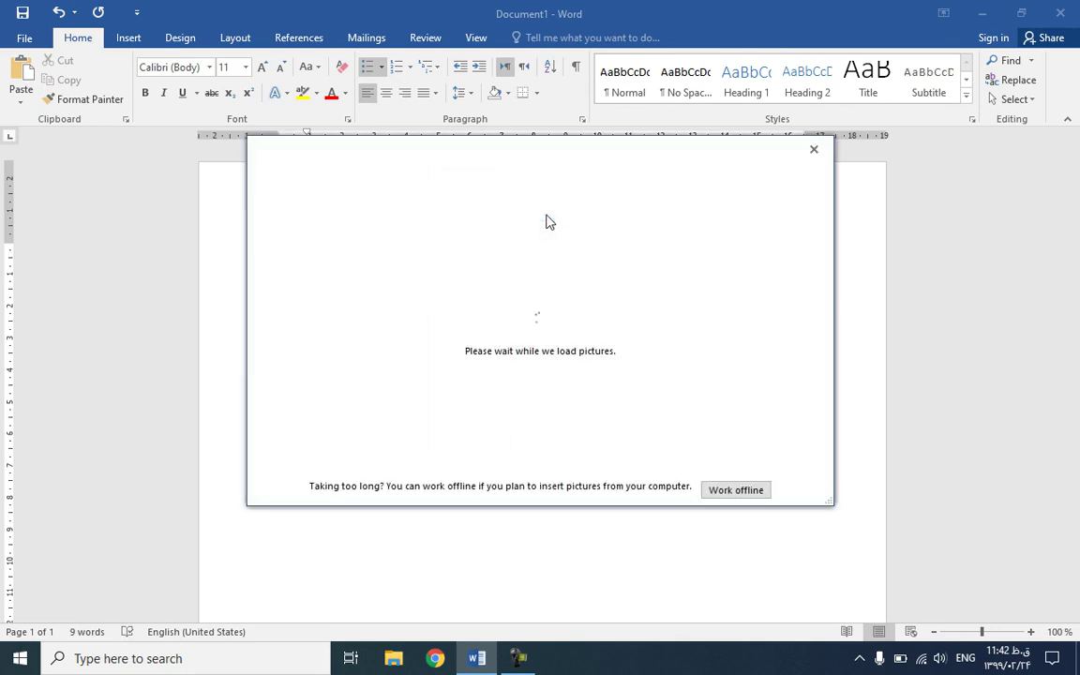
pyautogui.click(740, 490)
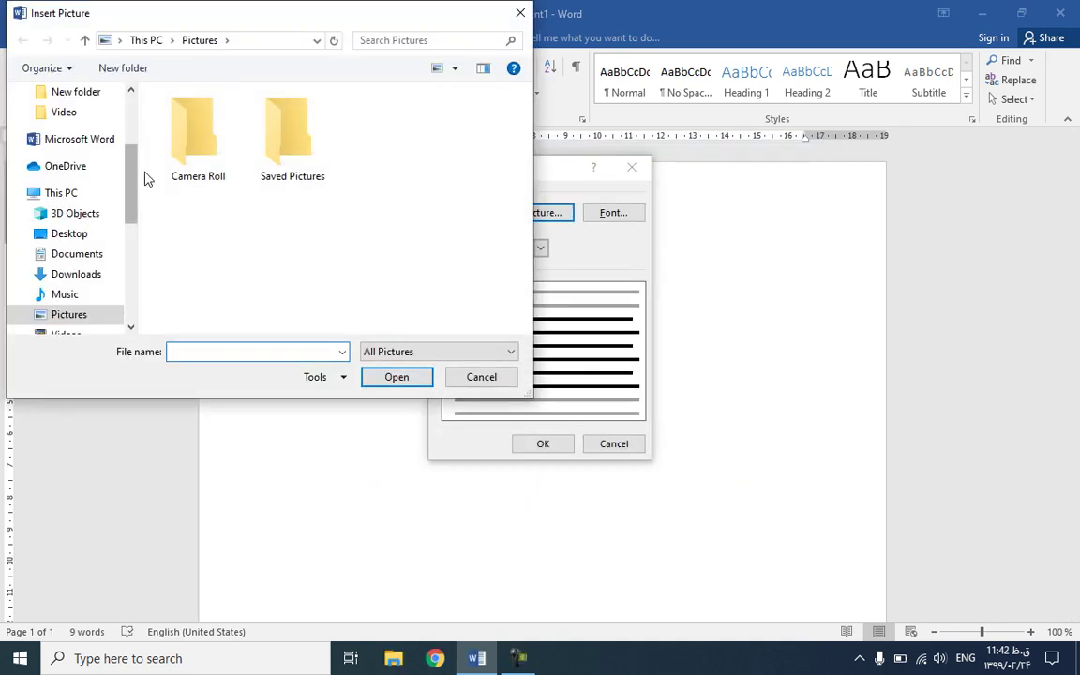
pyautogui.scroll(1, 136, 153)
pyautogui.scroll(3, 136, 153)
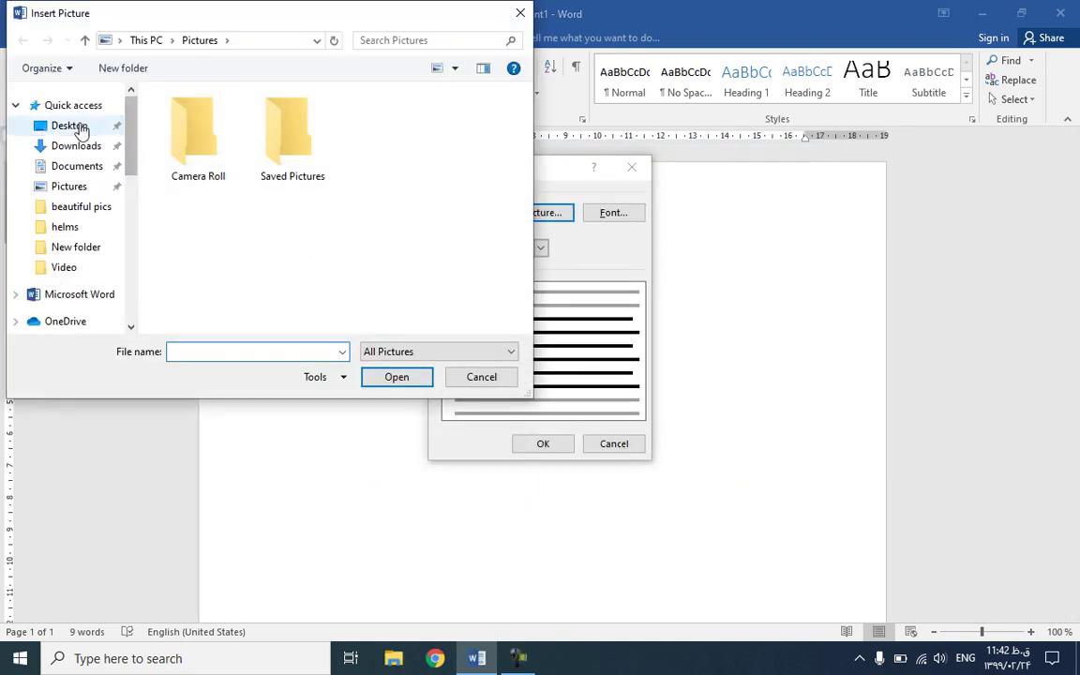
pyautogui.click(81, 128)
pyautogui.click(197, 150)
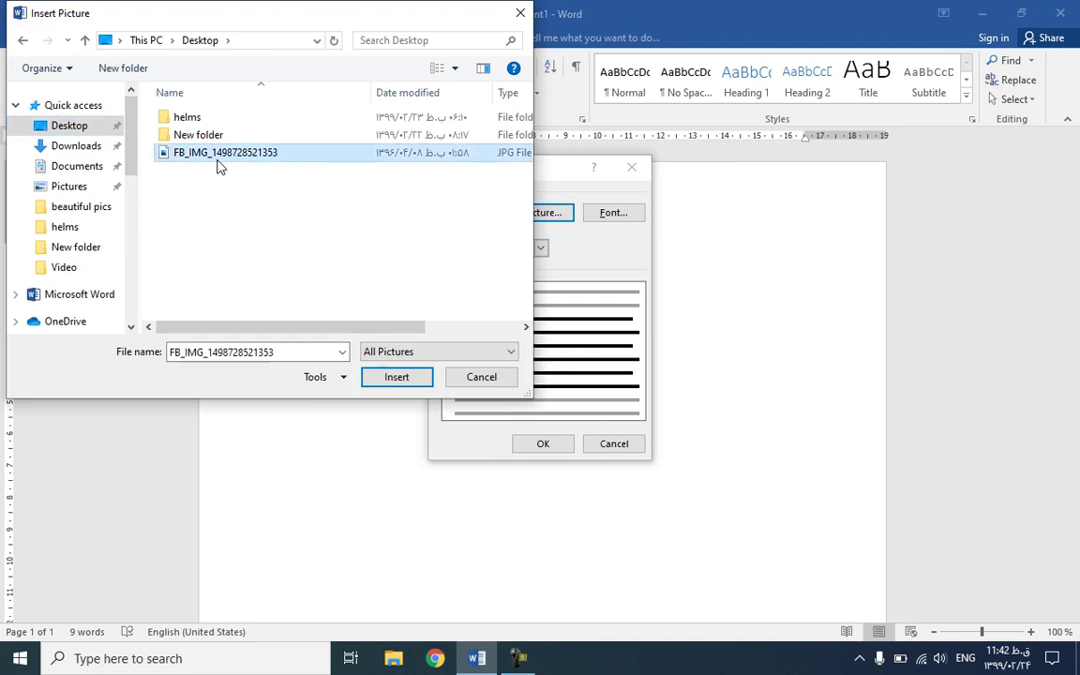
pyautogui.click(391, 379)
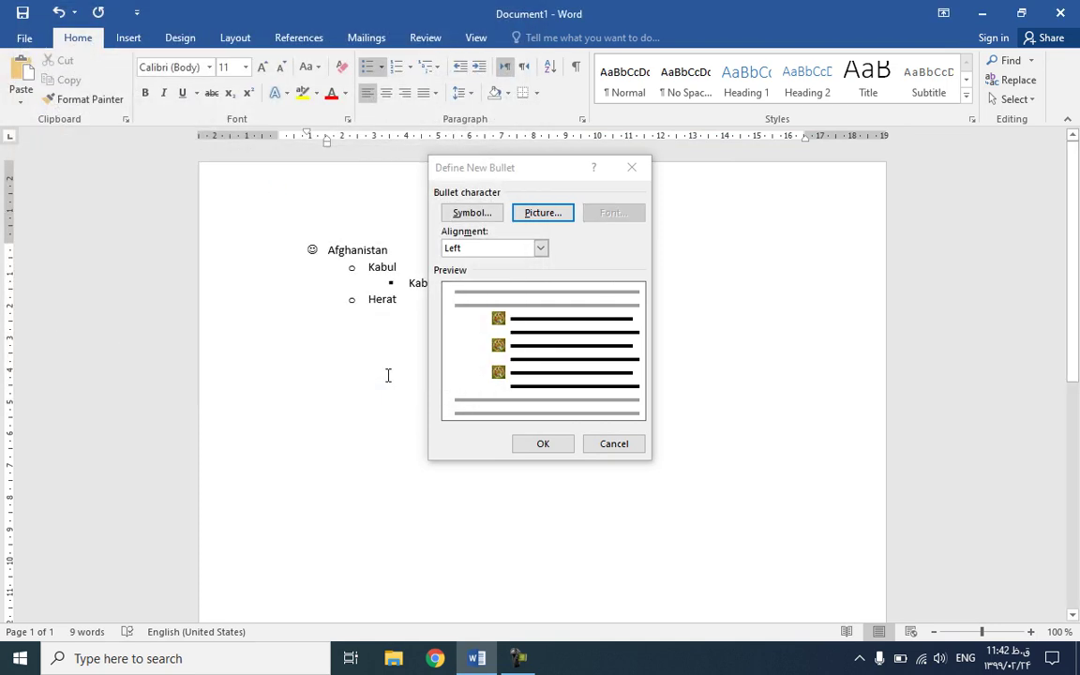
pyautogui.click(542, 445)
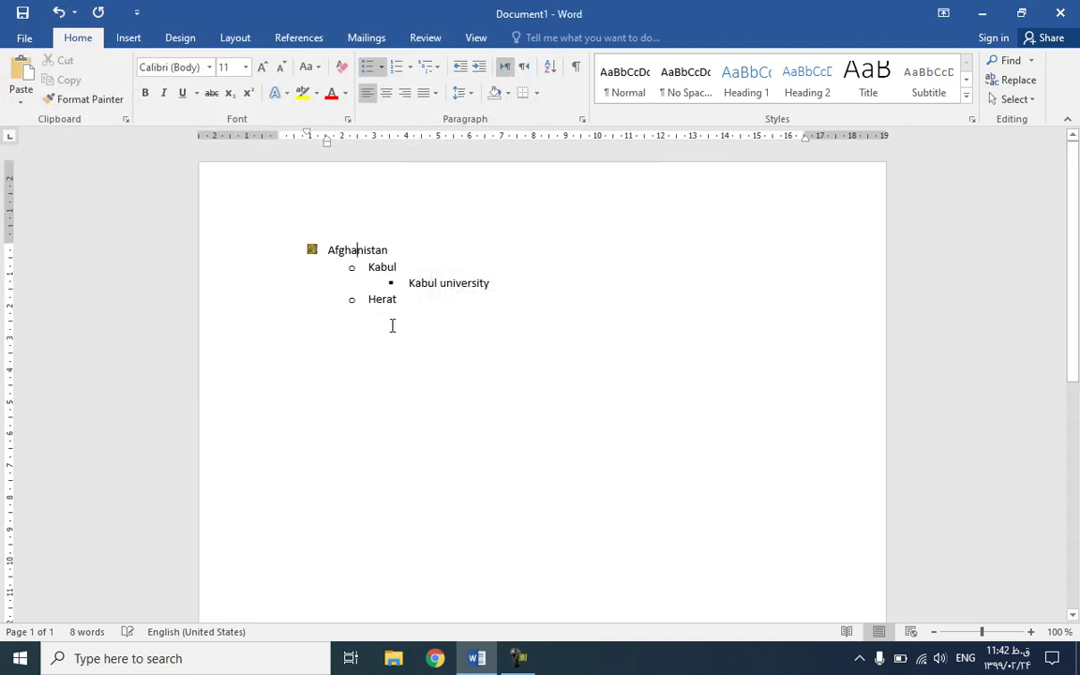
# Select the Afghanistan picture bullet and set its font size to 48
pyautogui.click(358, 249)
pyautogui.click(307, 249)
pyautogui.click(312, 250)
pyautogui.click(353, 268)
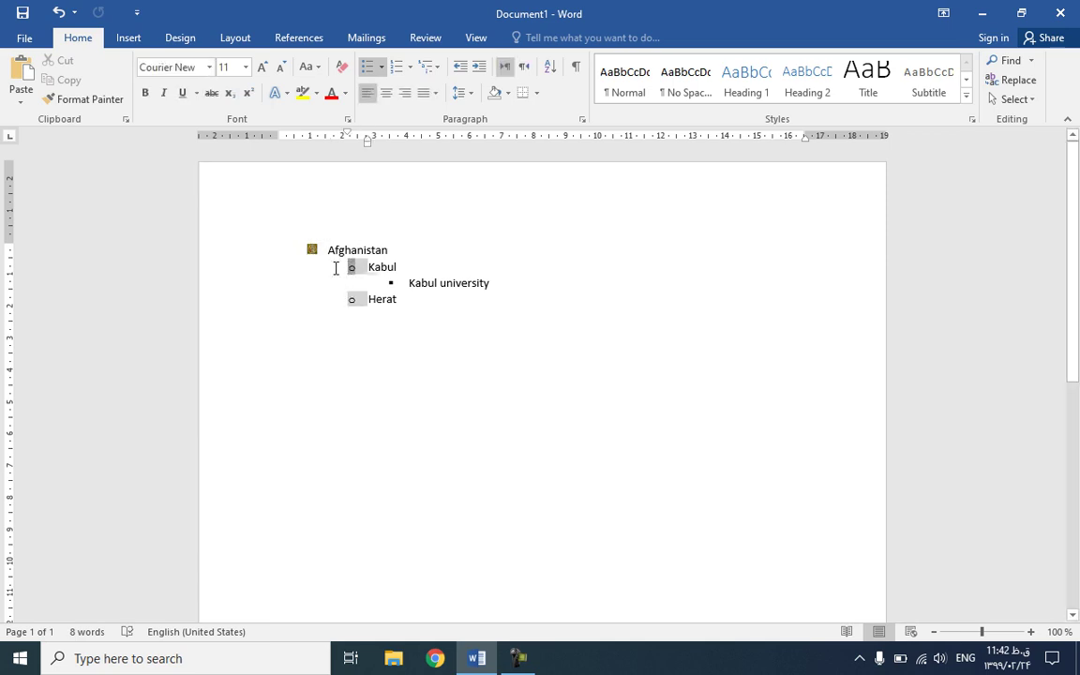
pyautogui.click(312, 248)
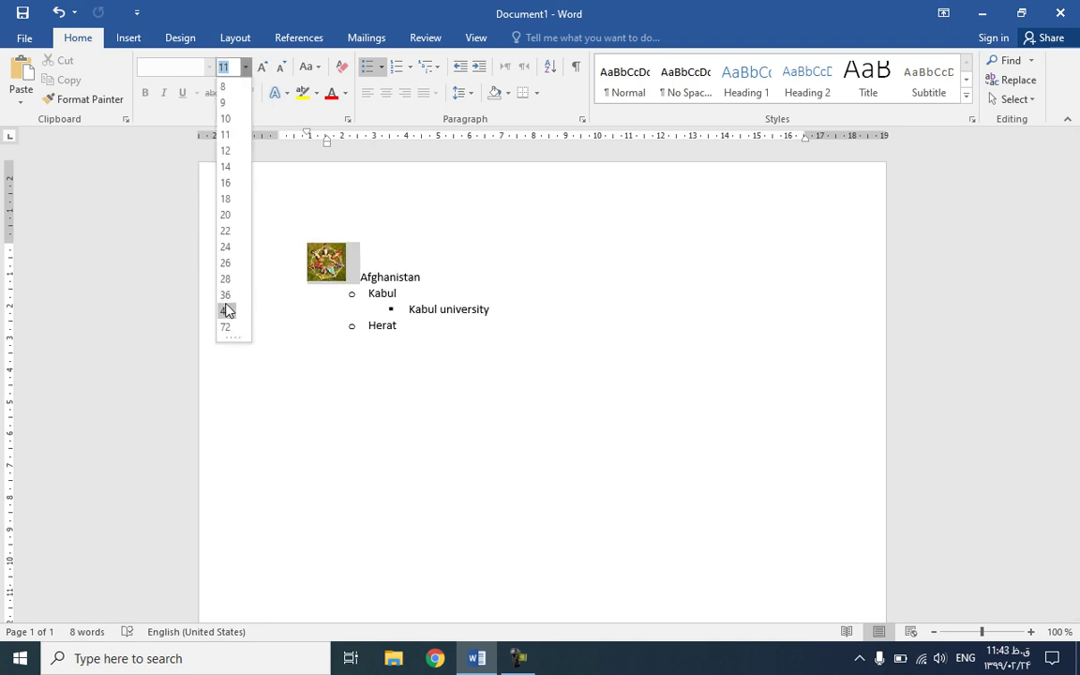
pyautogui.click(225, 310)
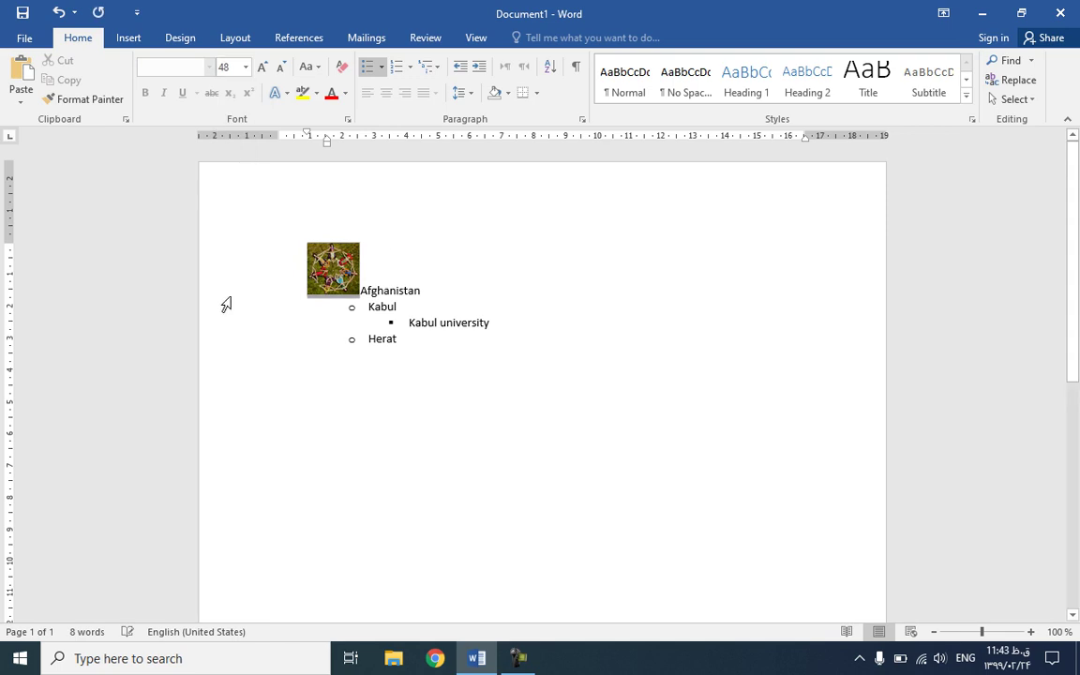
pyautogui.click(401, 294)
pyautogui.click(392, 324)
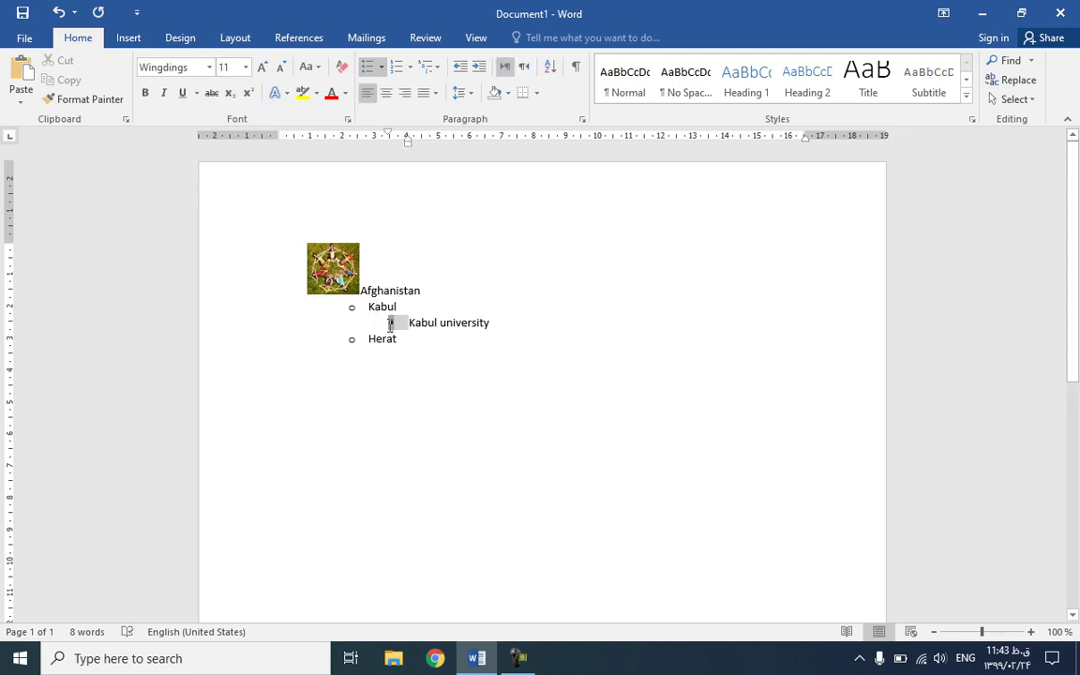
# Give the Kabul university bullet purple font colour with a red single-line underline
pyautogui.click(381, 70)
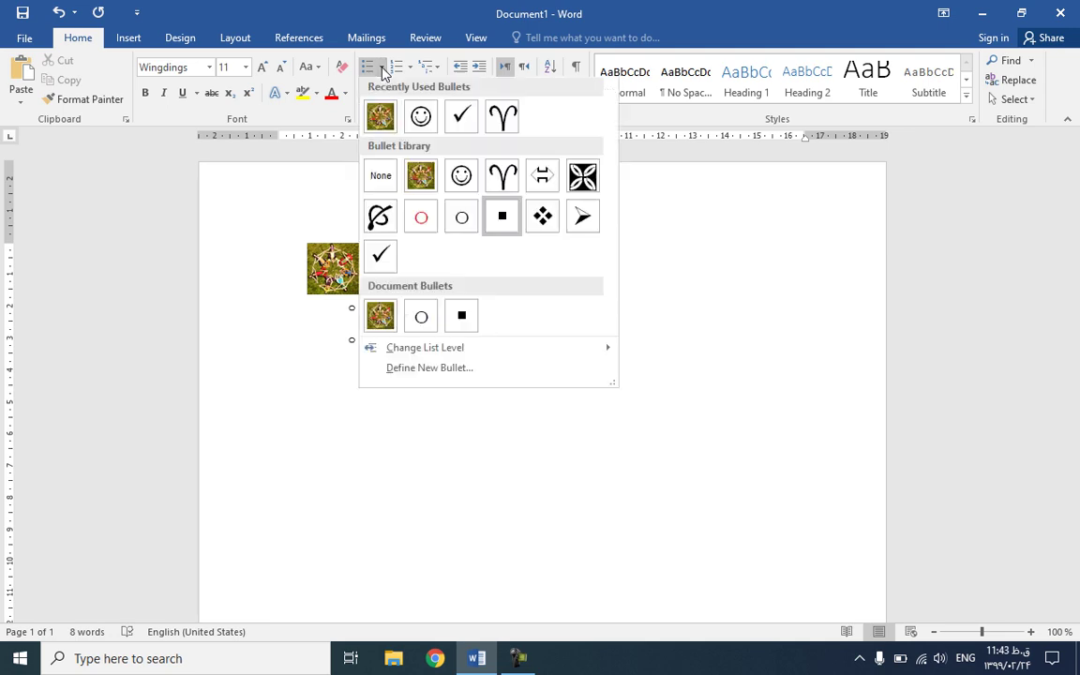
pyautogui.click(457, 370)
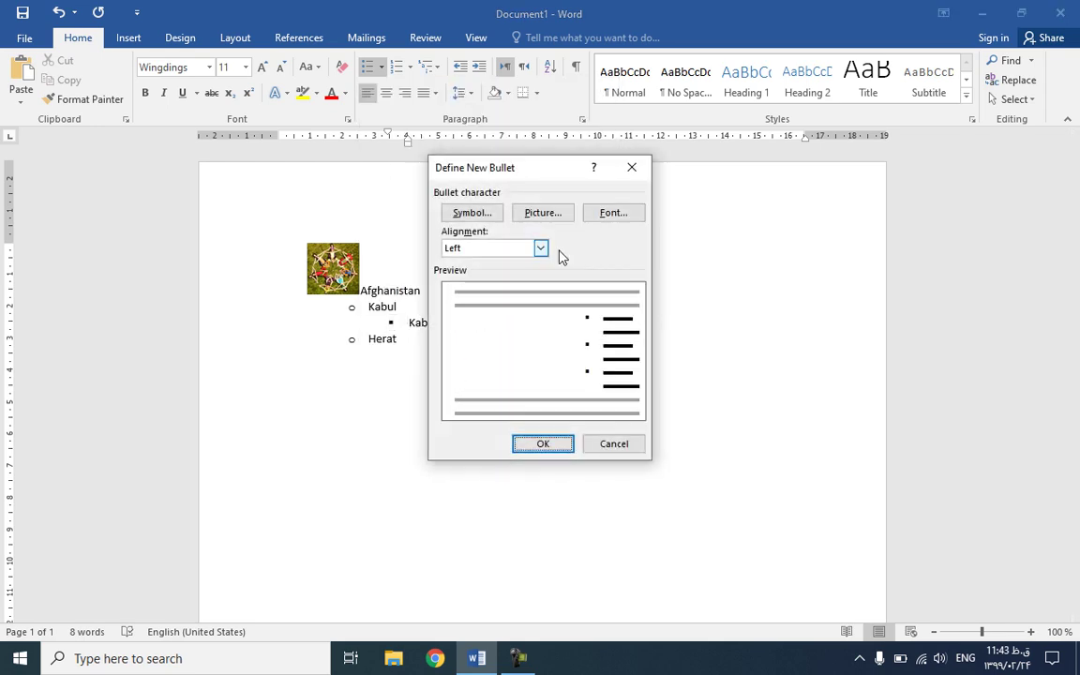
pyautogui.click(604, 214)
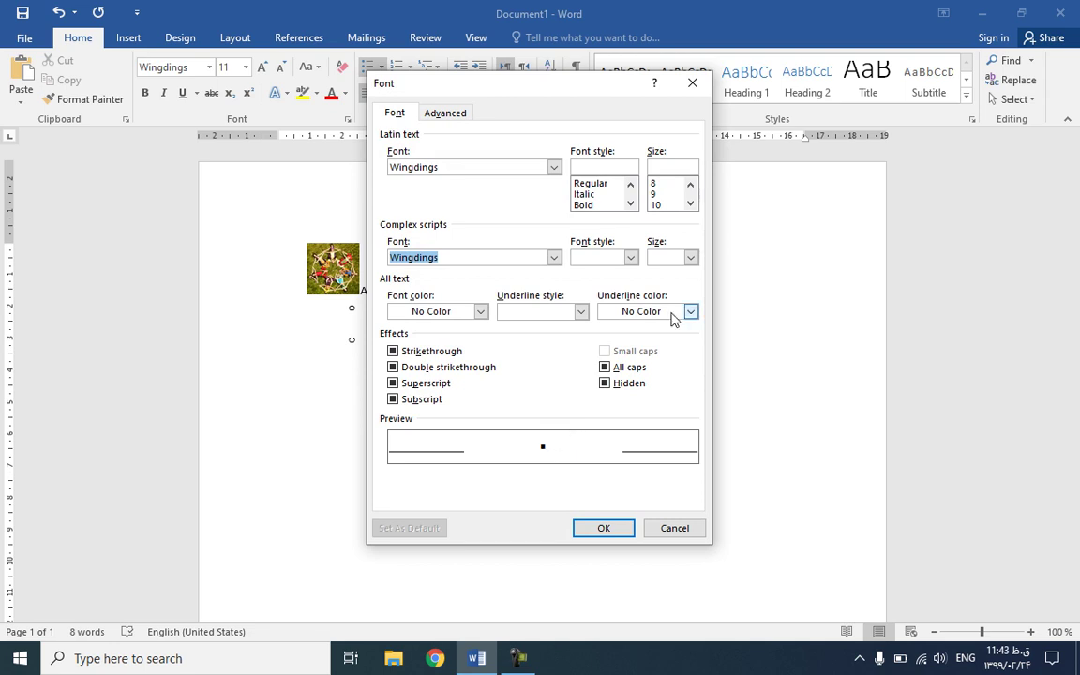
pyautogui.click(691, 312)
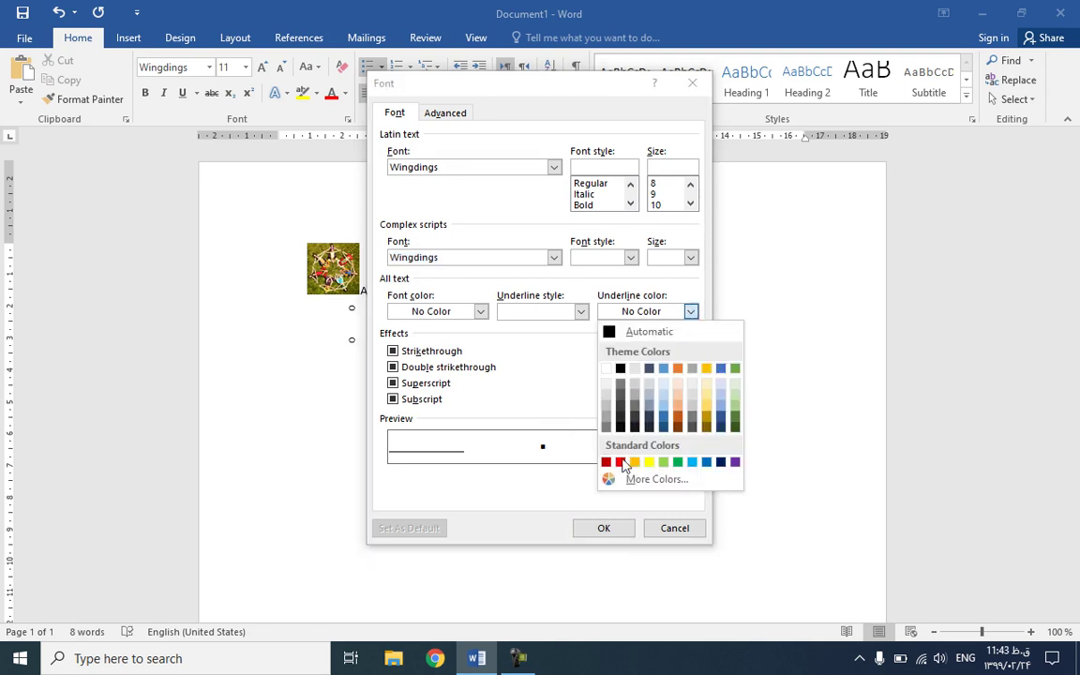
pyautogui.click(620, 461)
pyautogui.click(581, 311)
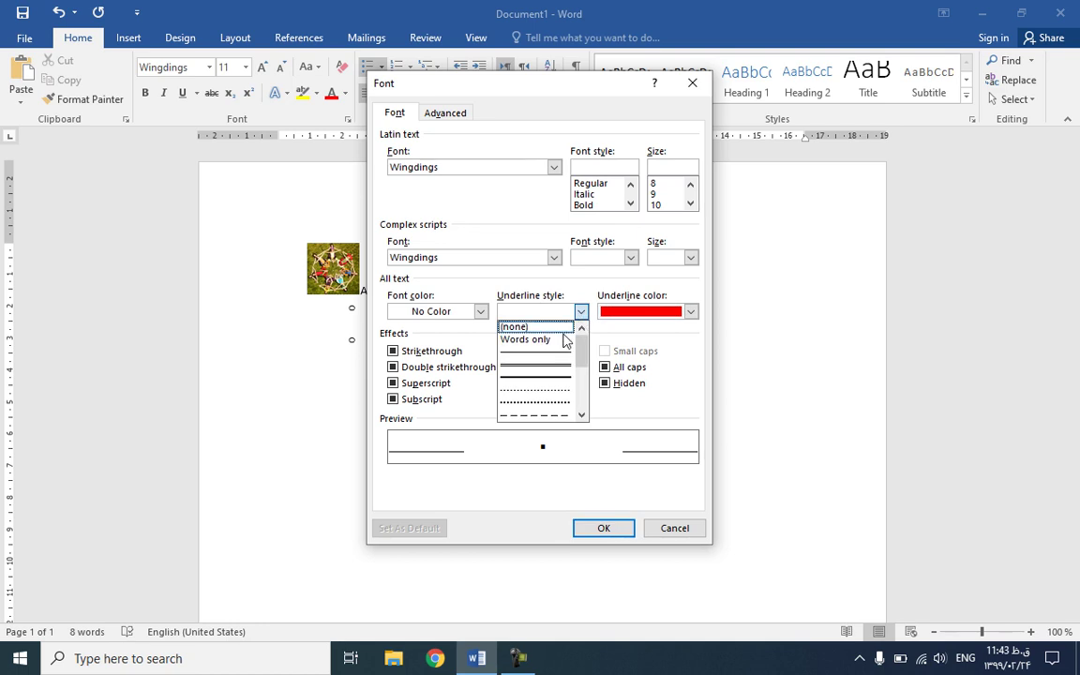
pyautogui.click(488, 342)
pyautogui.click(480, 311)
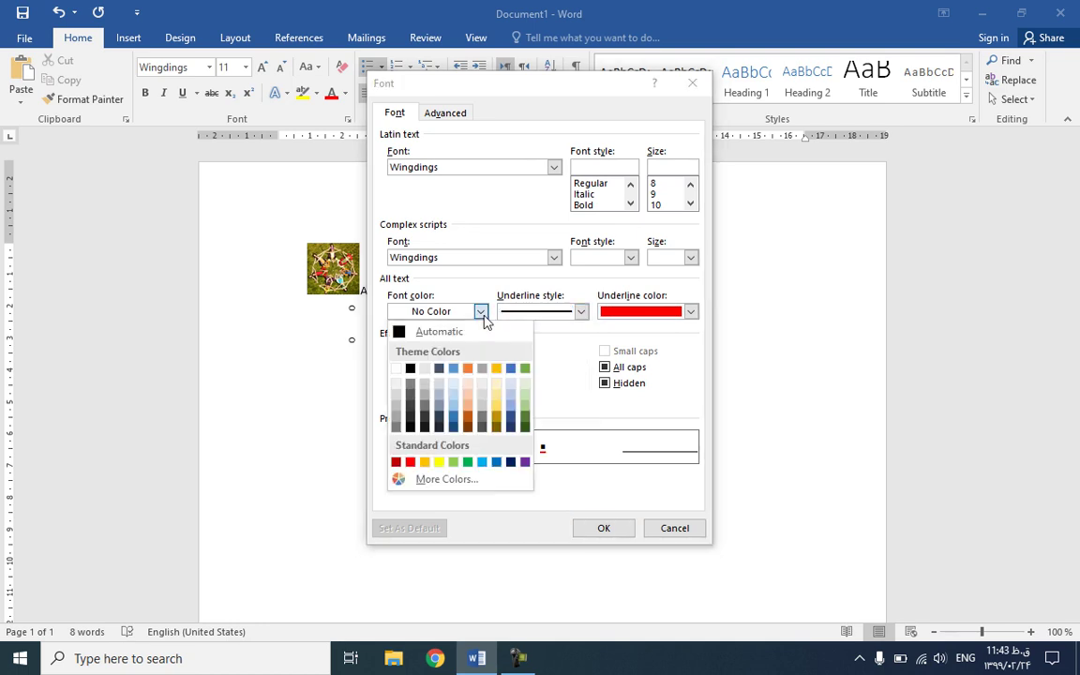
pyautogui.click(525, 462)
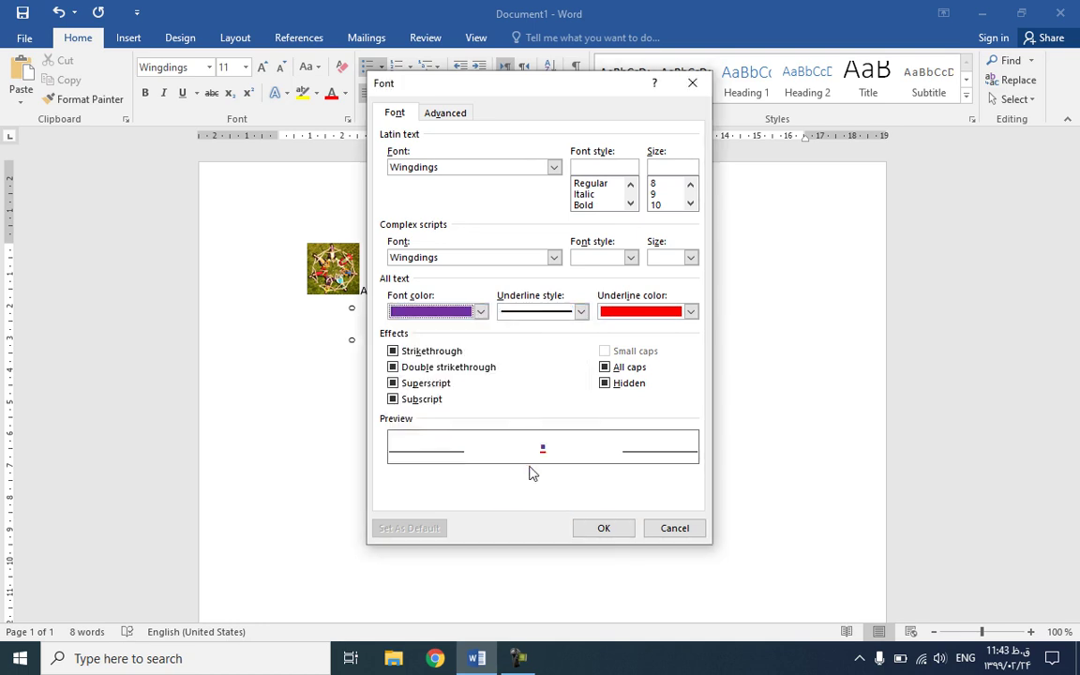
pyautogui.click(606, 530)
pyautogui.click(548, 444)
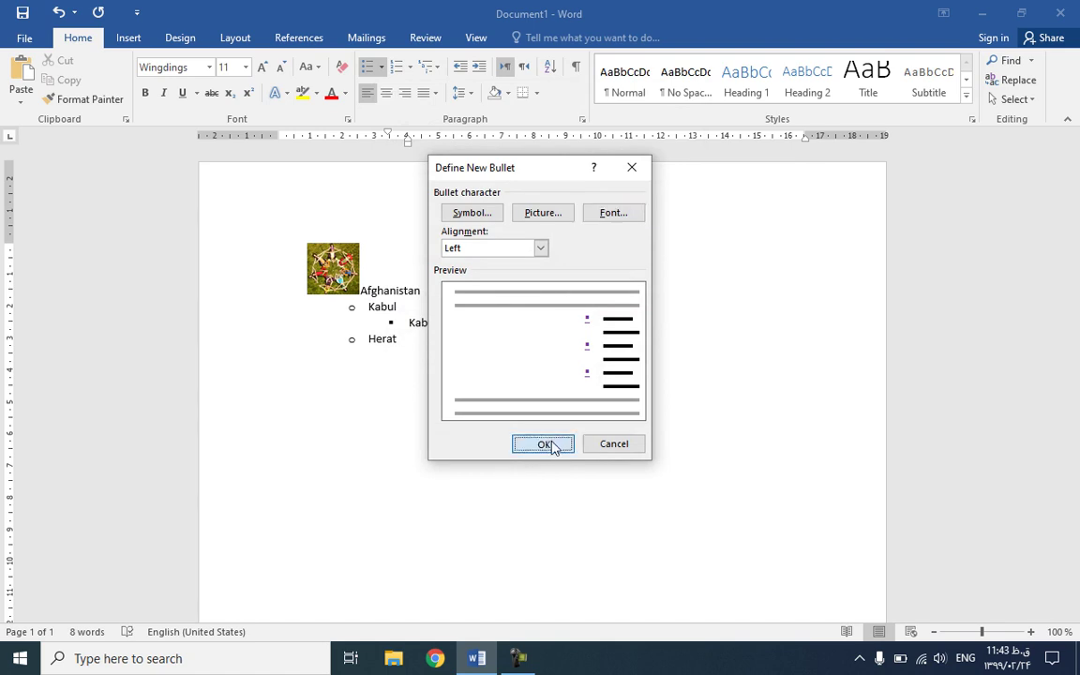
pyautogui.click(392, 323)
# Set the purple Kabul university bullet to font size 36, then deselect it
pyautogui.click(246, 67)
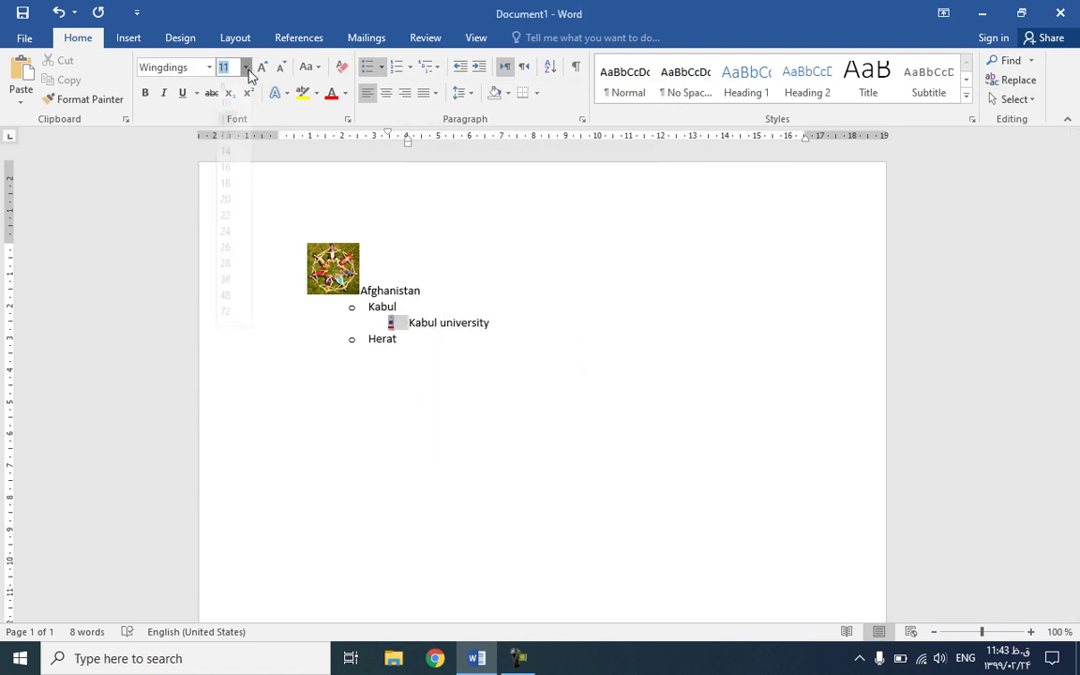
pyautogui.click(225, 294)
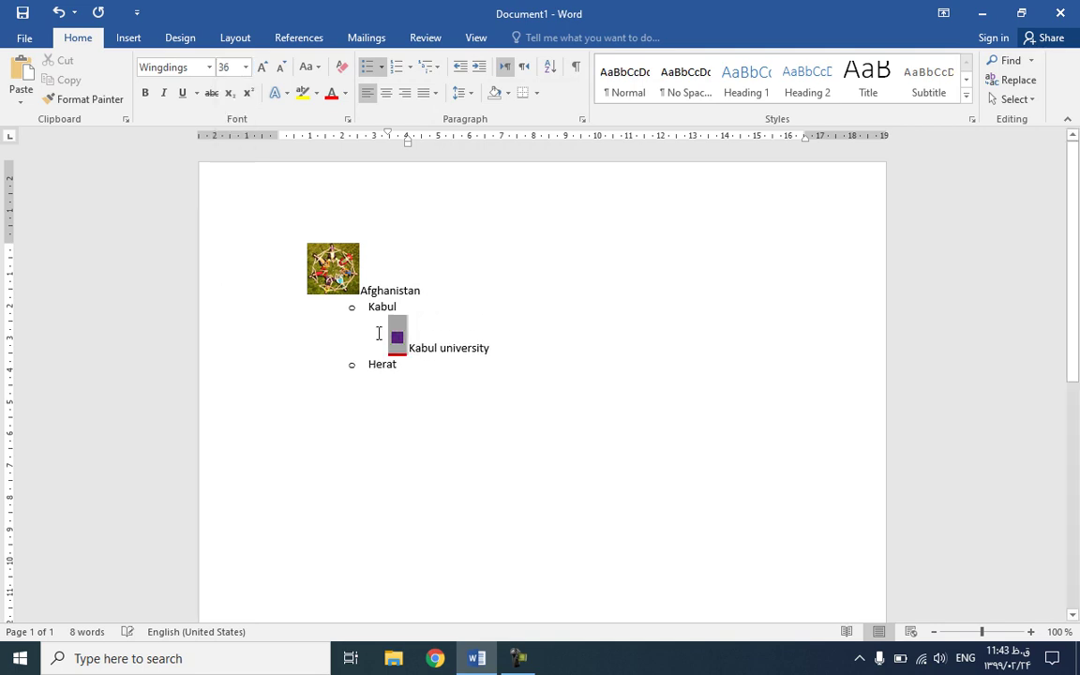
pyautogui.click(438, 354)
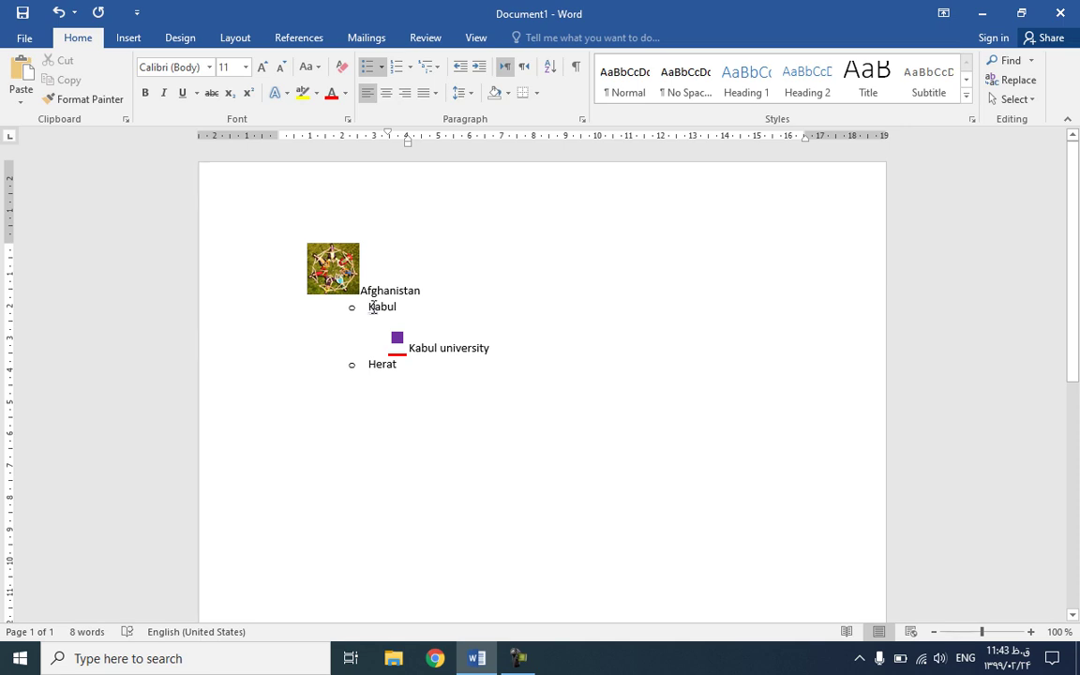
pyautogui.click(373, 308)
pyautogui.click(381, 67)
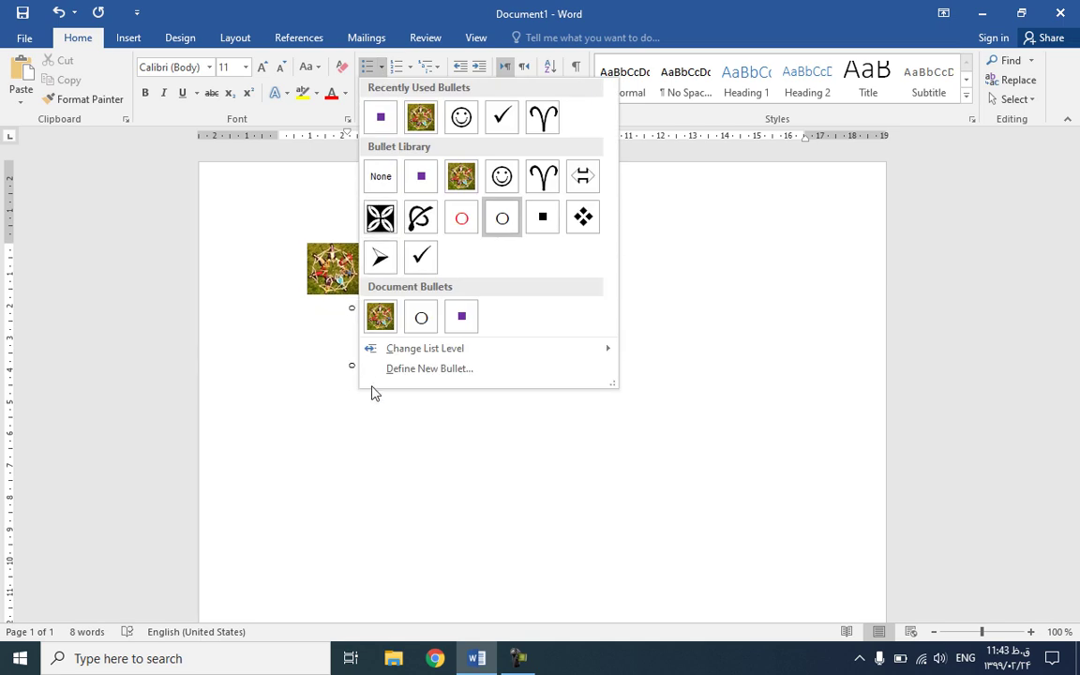
pyautogui.click(347, 368)
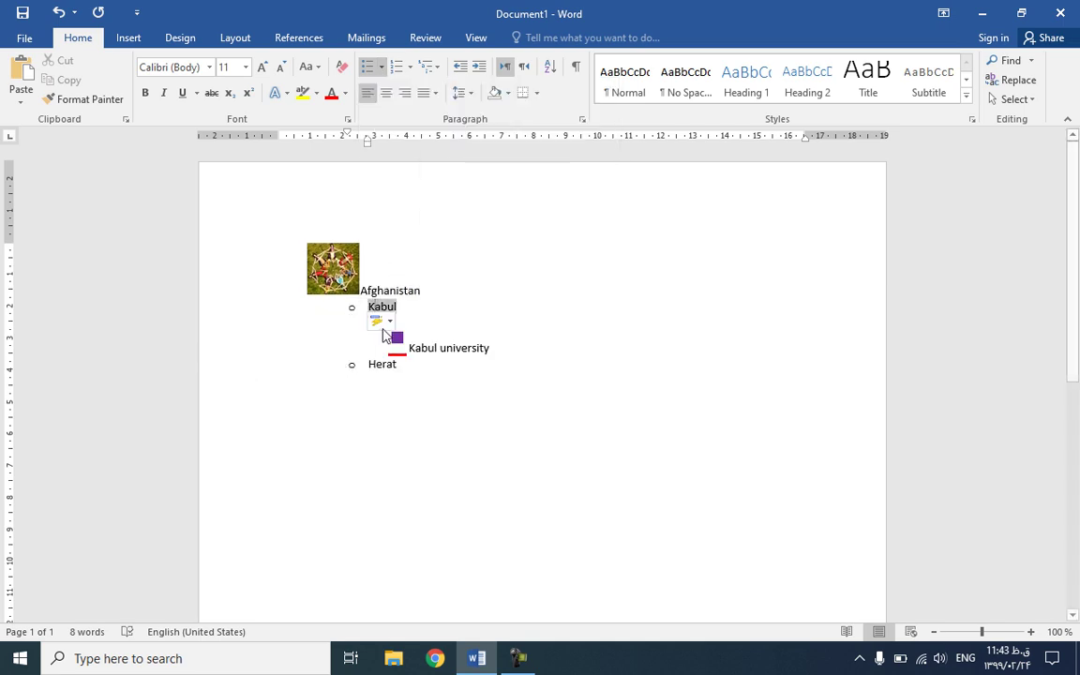
pyautogui.click(413, 349)
pyautogui.click(374, 304)
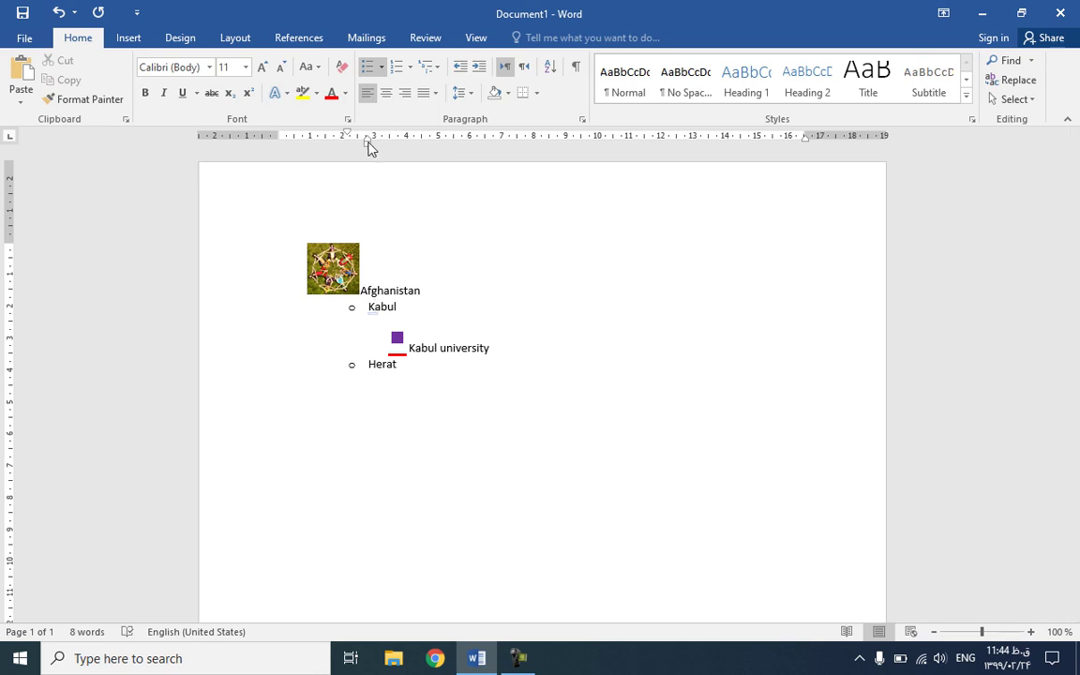
pyautogui.click(360, 291)
pyautogui.click(427, 346)
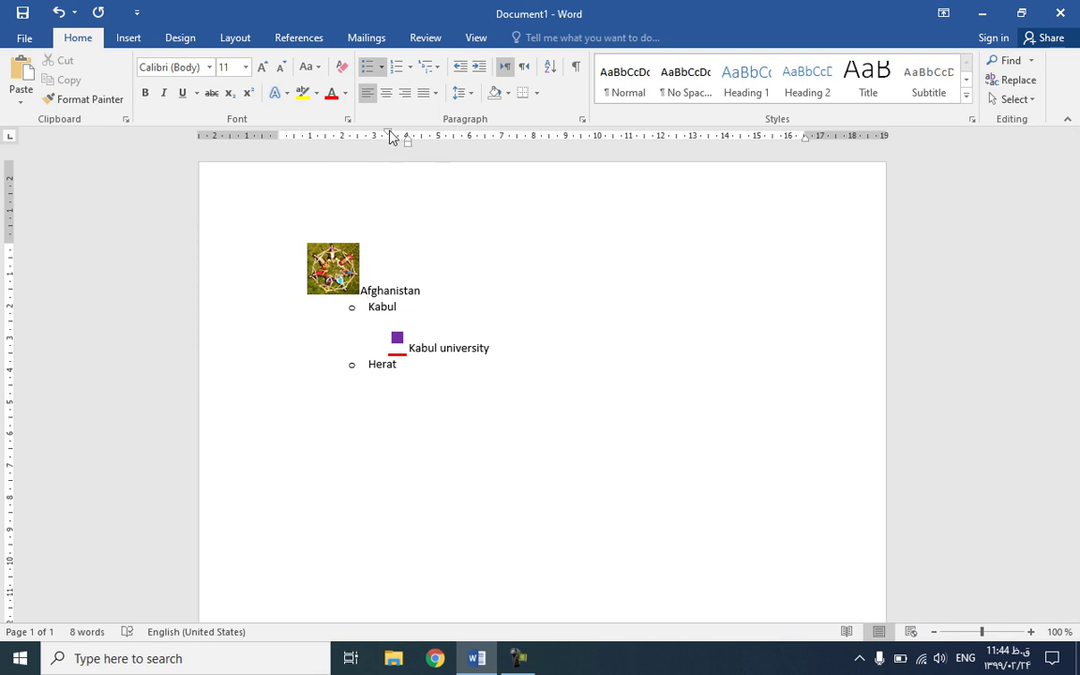